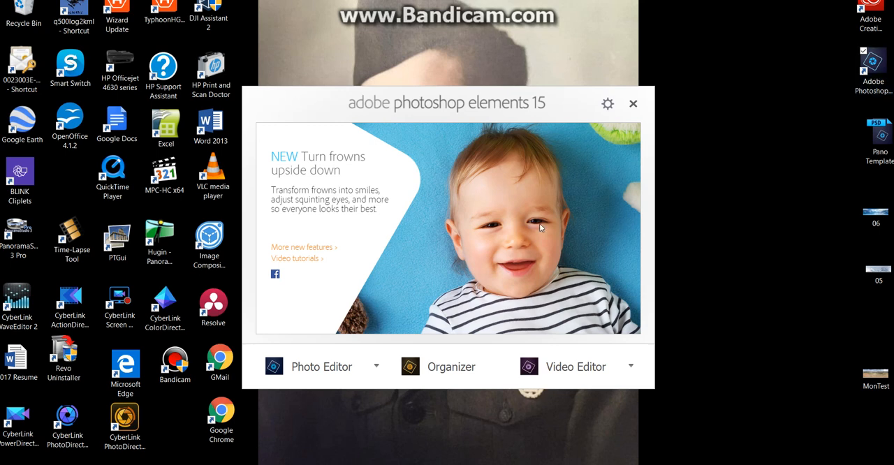
Launch the Photo Editor and open MonTest and Pano Template from the desktop, accepting the missing font notice
click(323, 378)
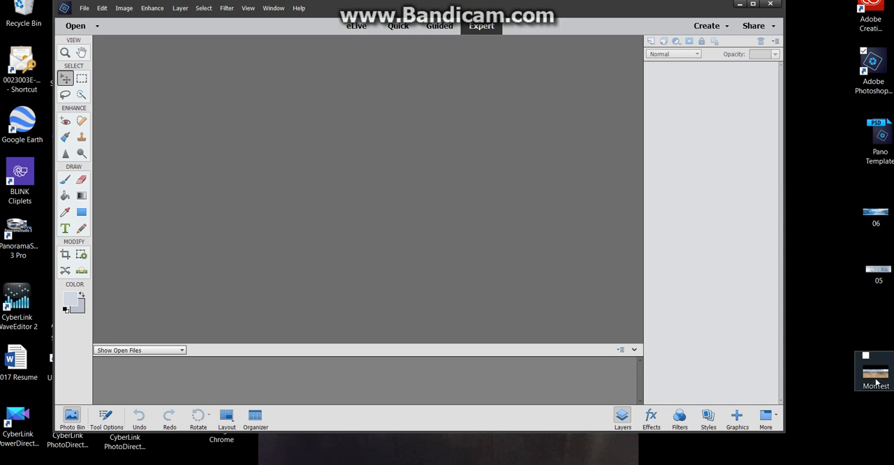
drag(876, 381, 359, 172)
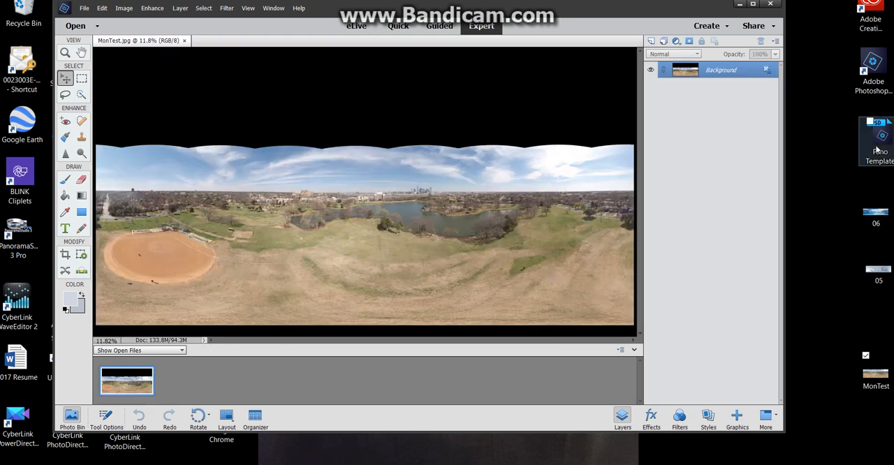
drag(878, 149, 355, 217)
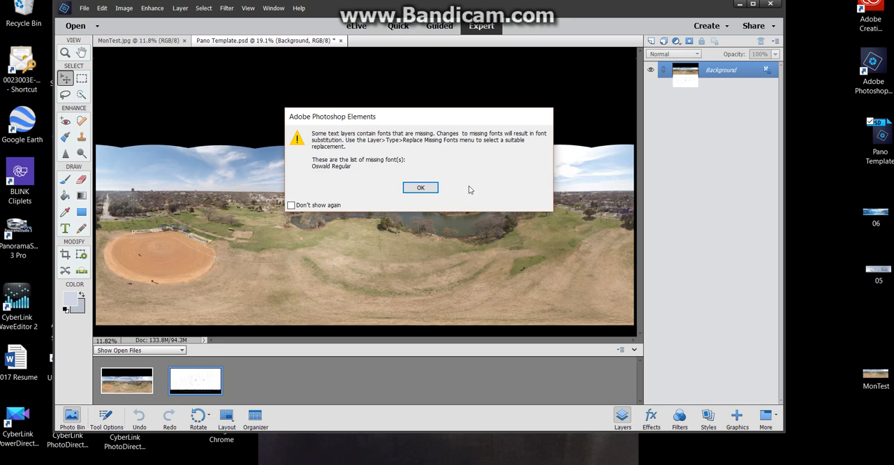
click(421, 189)
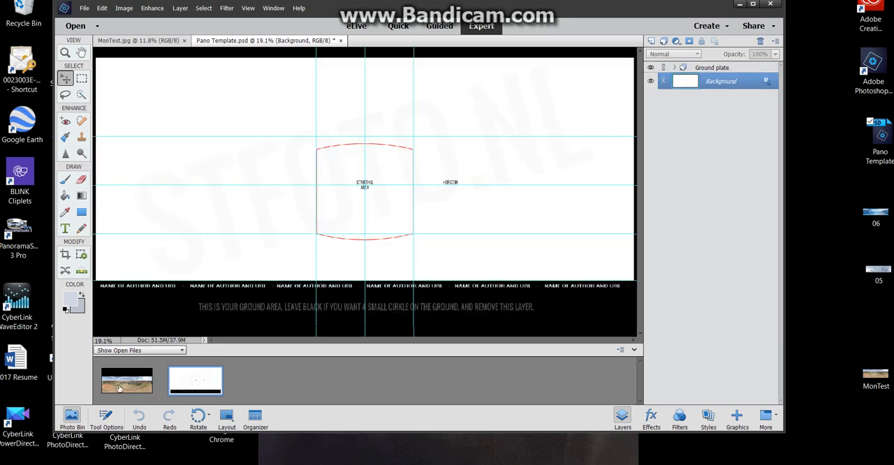
Place the MonTest panorama in Pano Template.psd, then open the sky image 06 from the desktop and place it there as well
drag(127, 387, 363, 187)
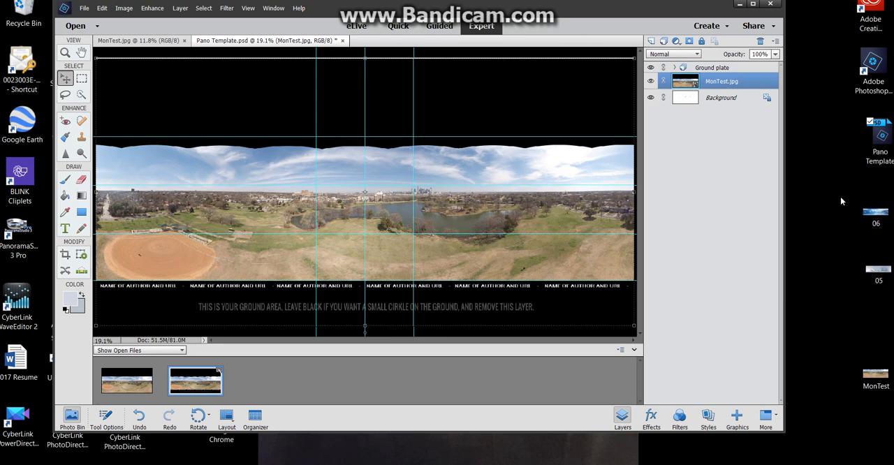
drag(875, 220, 358, 96)
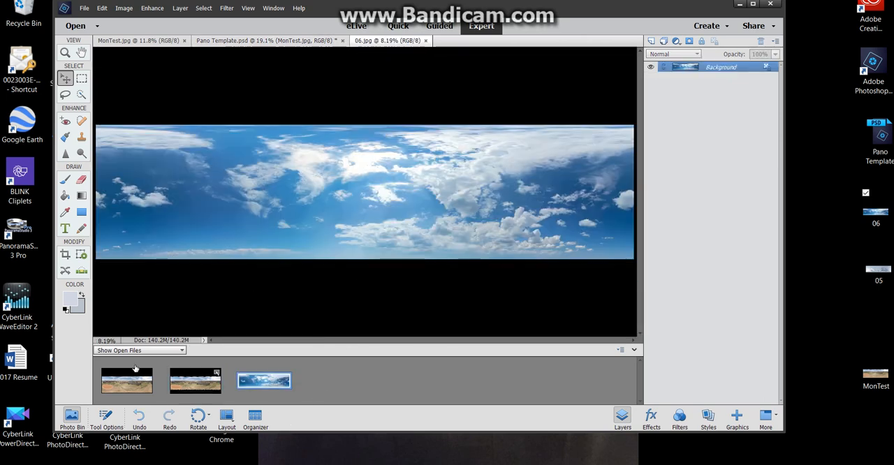
click(201, 383)
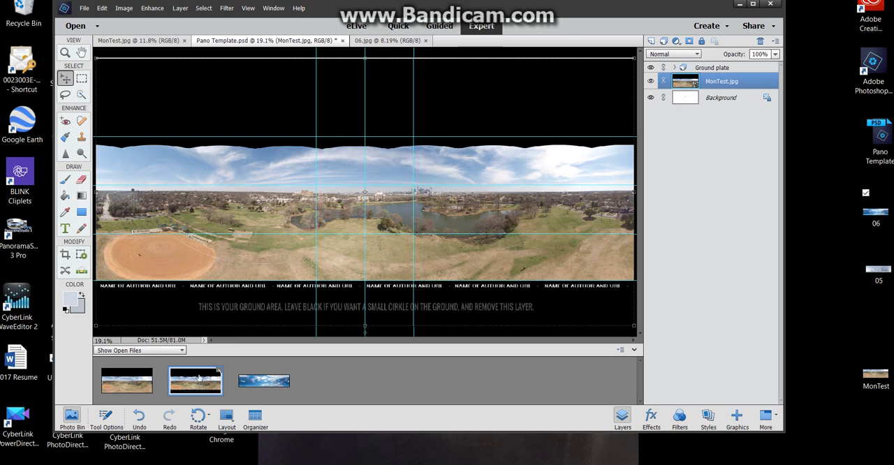
drag(264, 381, 370, 99)
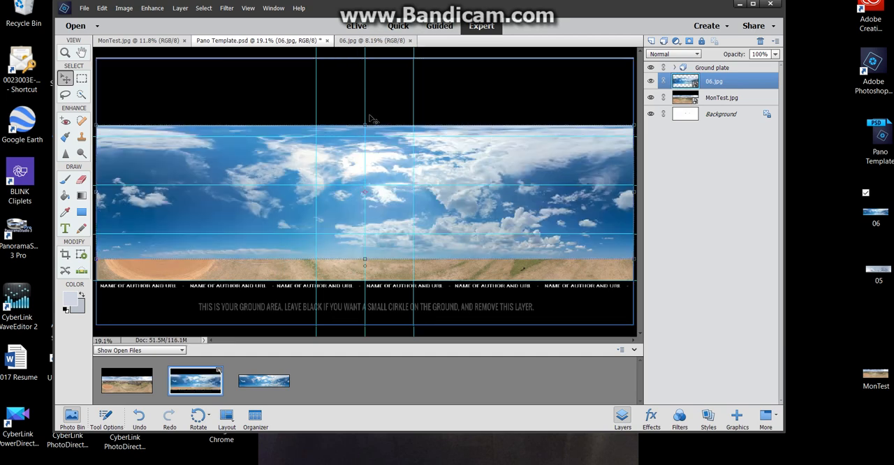
key(Return)
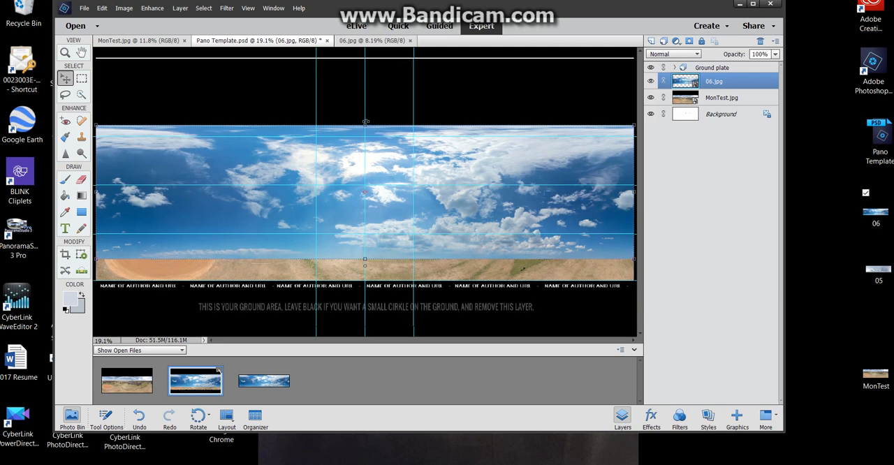
Scale the sky layer's height to 150% up to the template's top edge, then to 61.16% so its lower edge sits just above the horizon
click(64, 80)
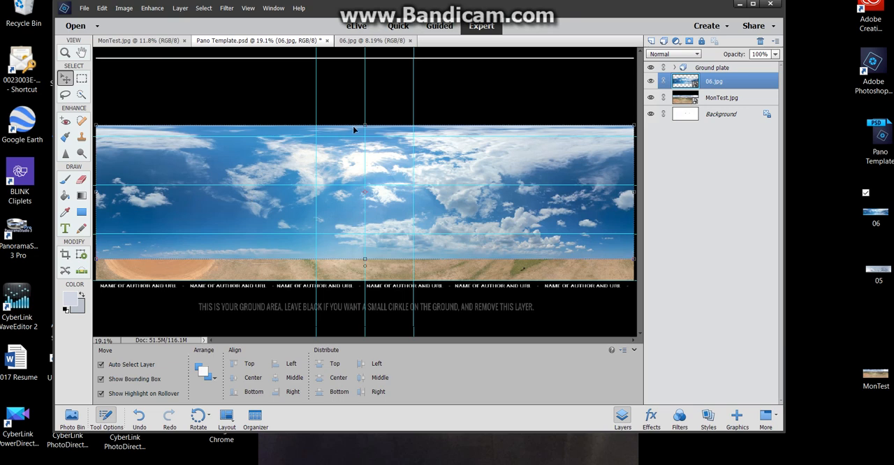
drag(364, 127, 365, 57)
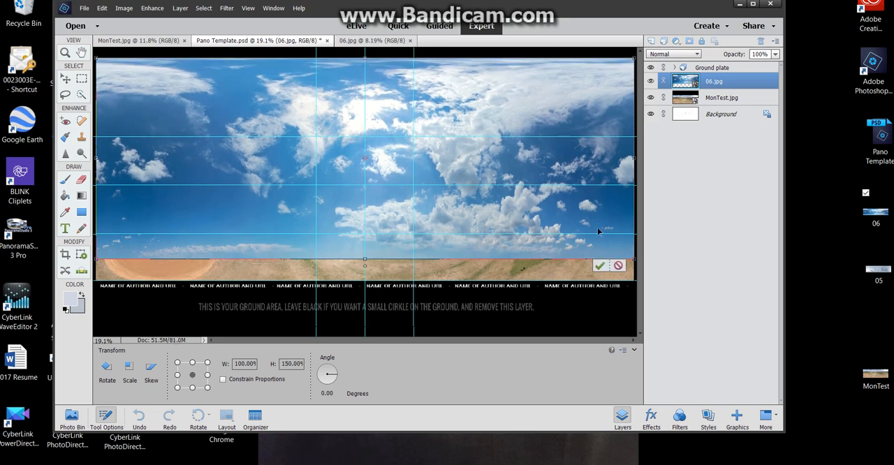
click(599, 268)
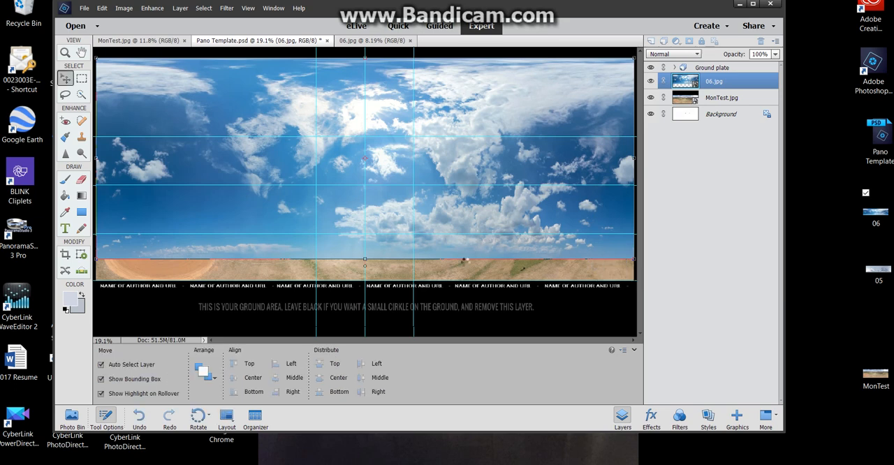
drag(364, 261, 353, 183)
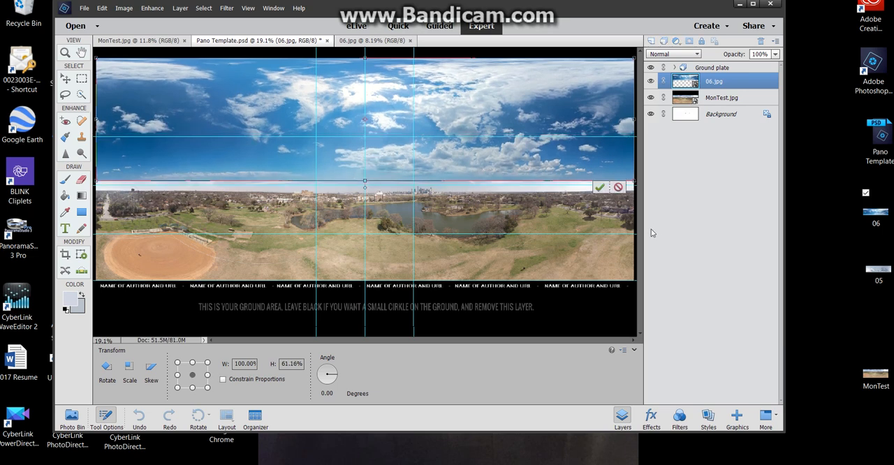
click(600, 188)
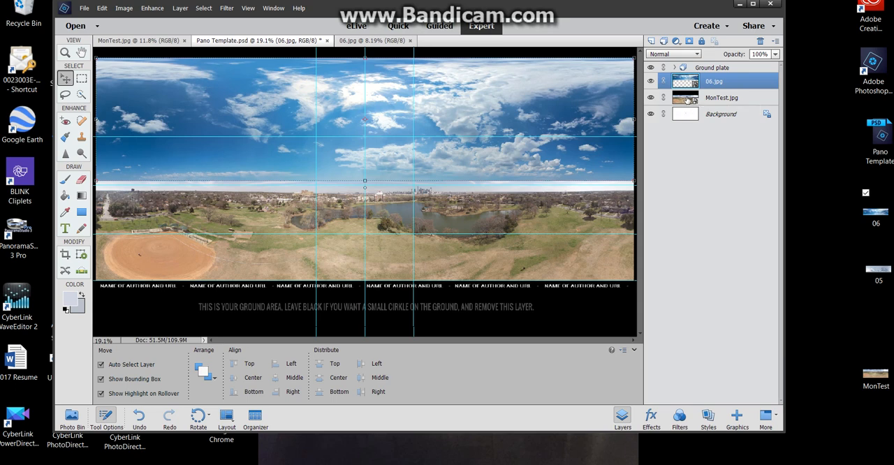
Bring the MonTest.jpg layer to the front of the layer stack
click(690, 100)
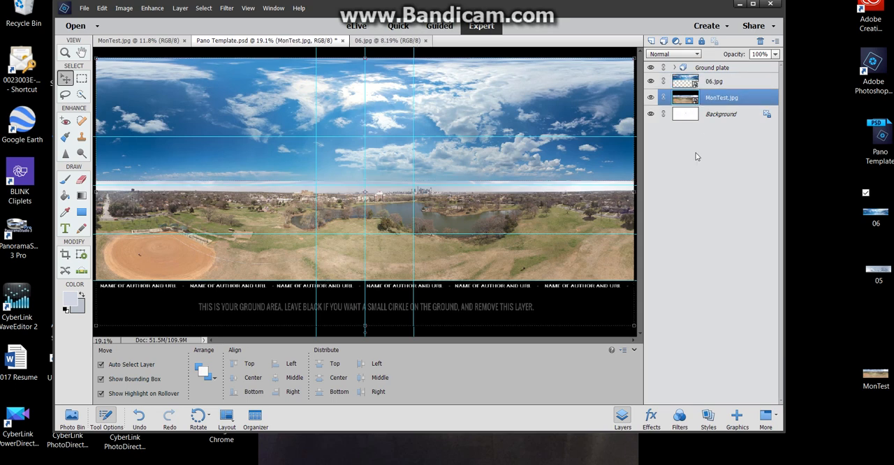
click(204, 373)
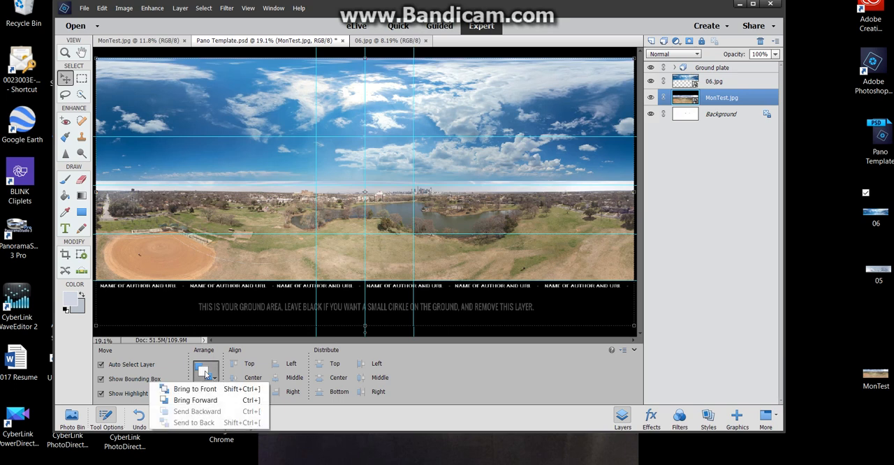
click(195, 389)
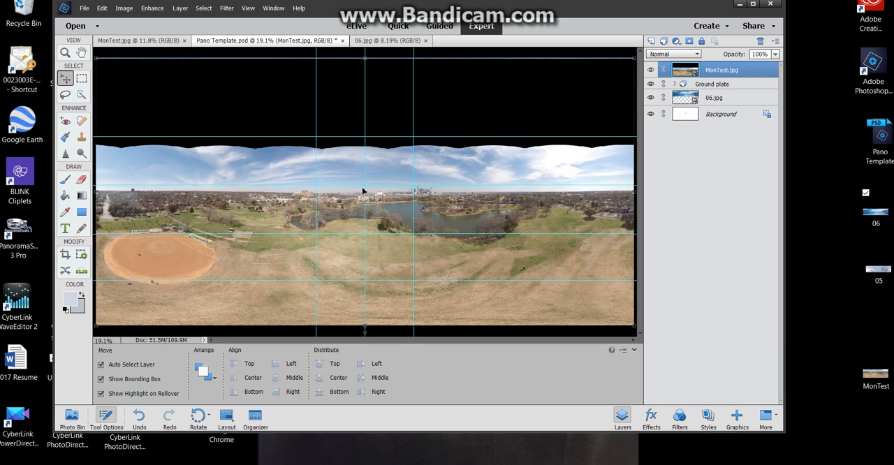
Move the MonTest panorama up to the horizon guide and stretch its lower edge down to 102.92% height
drag(361, 198, 362, 191)
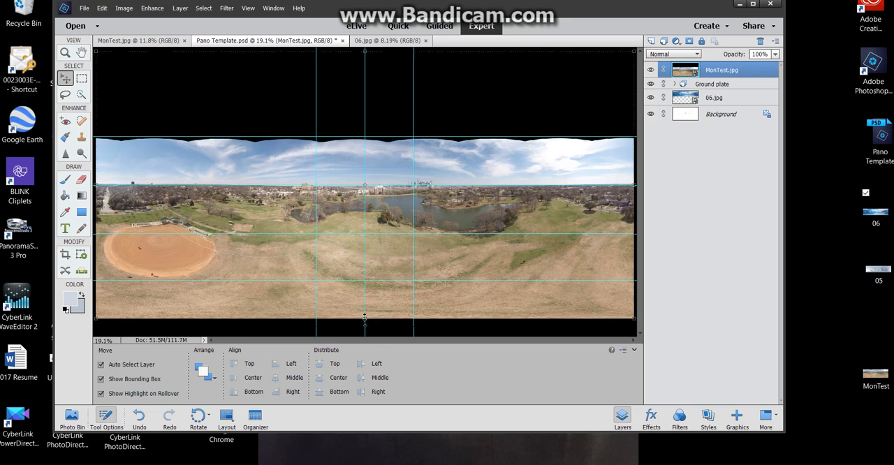
drag(364, 322, 364, 327)
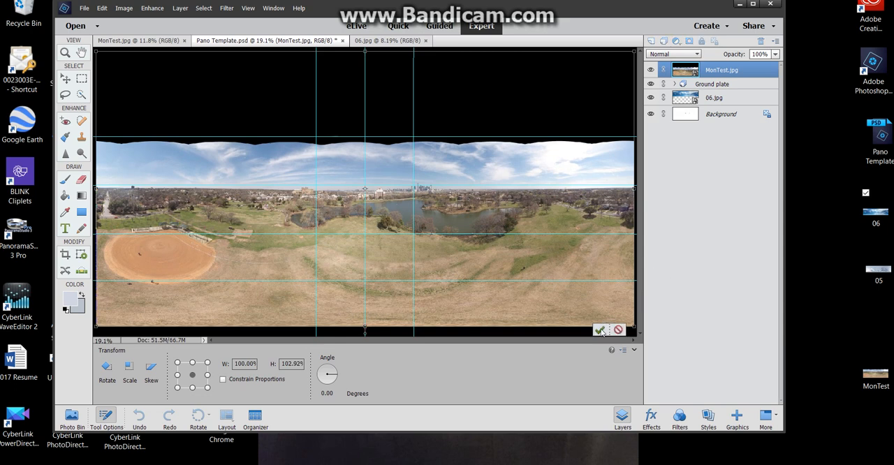
click(600, 331)
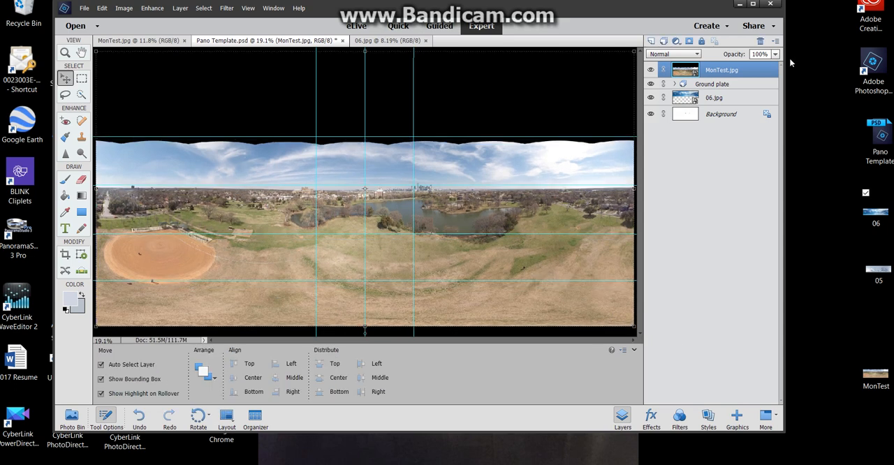
Bring the 06.jpg sky layer to the front, above the MonTest panorama
click(678, 103)
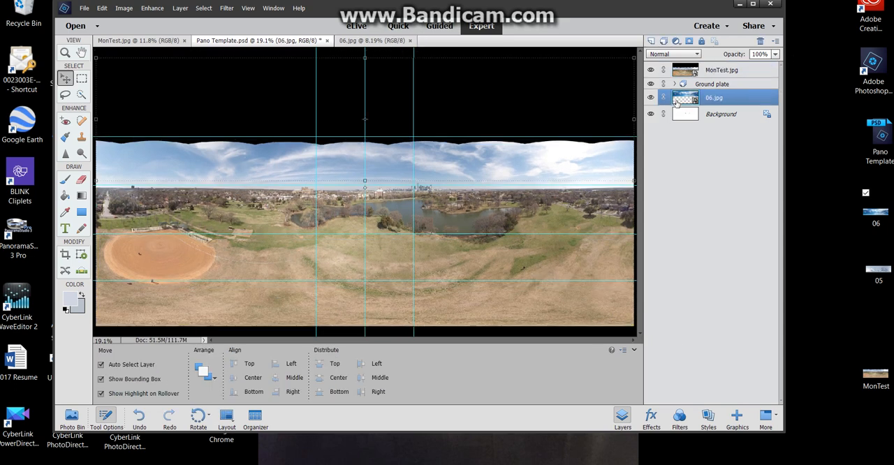
click(207, 371)
click(204, 390)
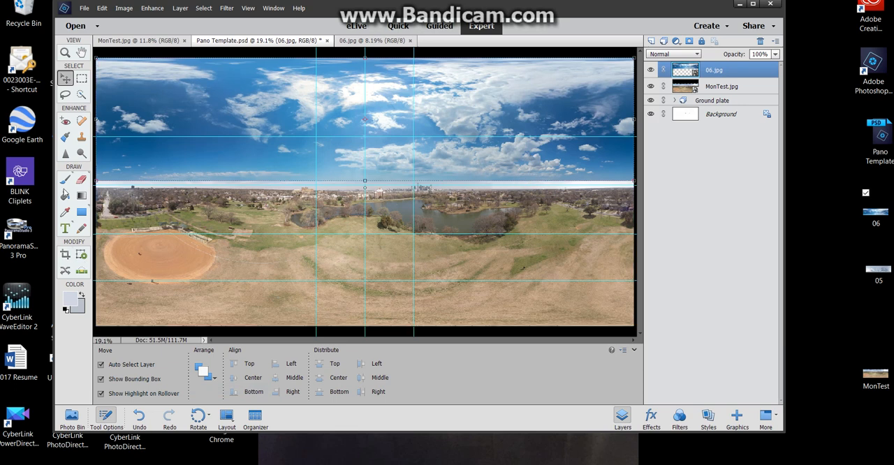
Sample a light blue sky color, simplify the 06.jpg layer, and brush along the horizon seam across the full width to blend it
click(67, 213)
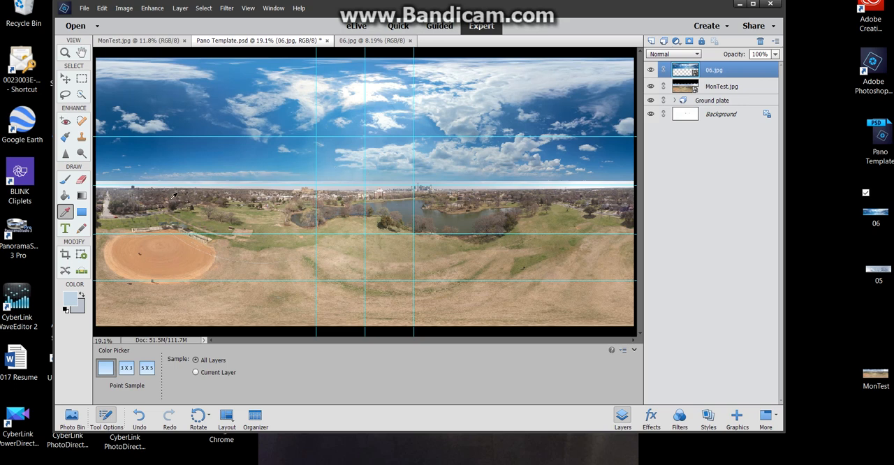
click(65, 182)
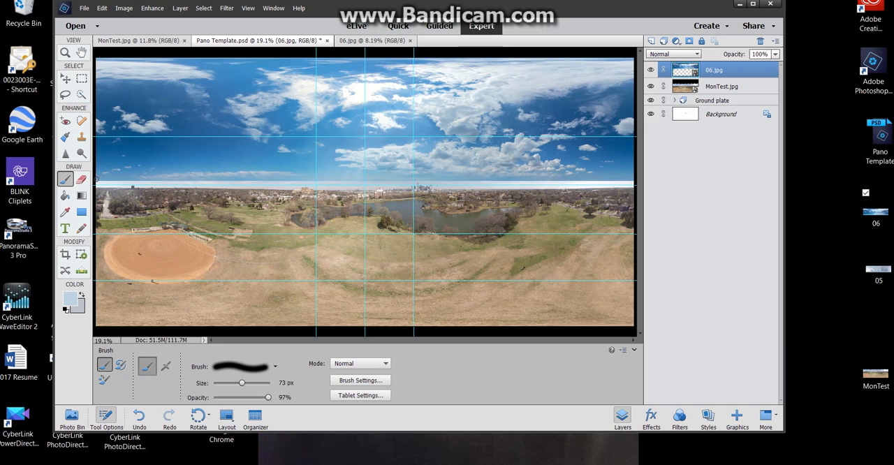
click(98, 181)
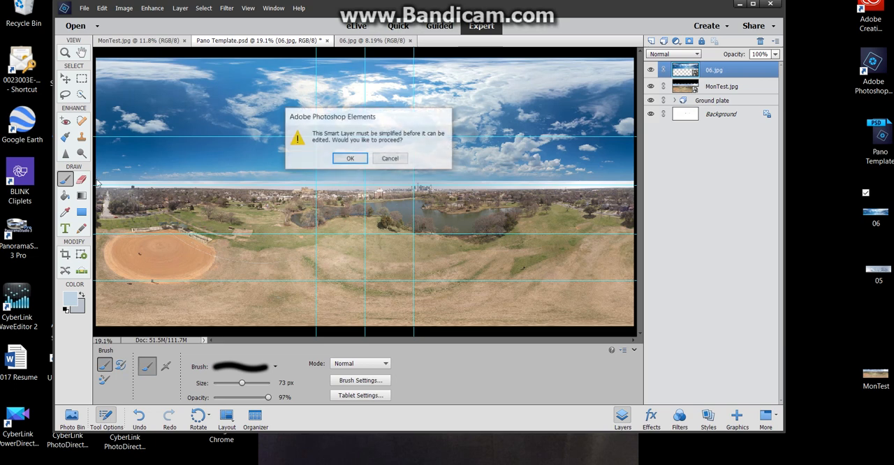
click(347, 159)
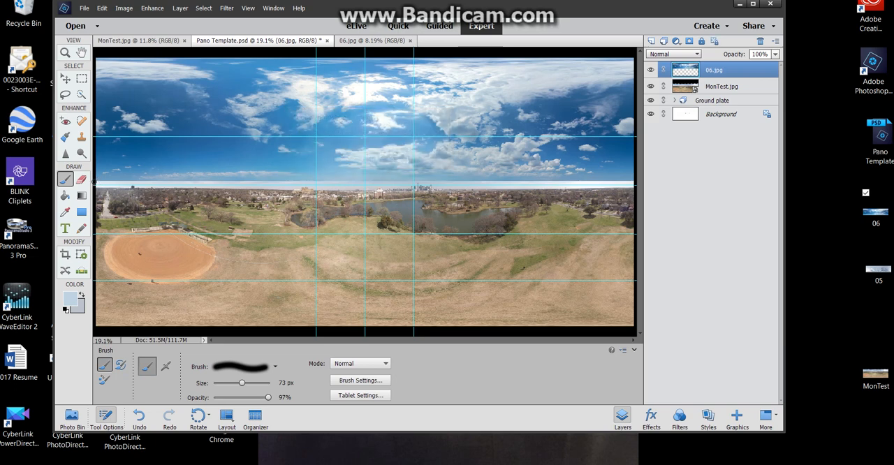
drag(96, 181, 642, 178)
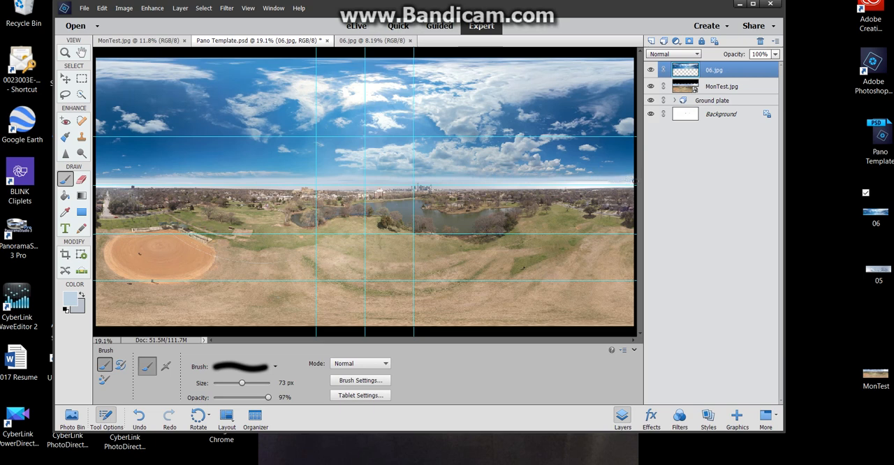
drag(636, 182, 570, 182)
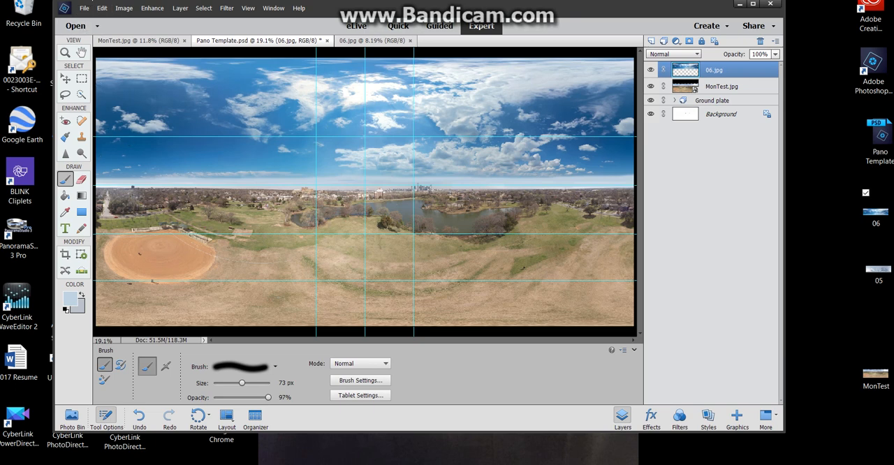
Save the composited panorama to the desktop as a JPEG named Pano1, with Maximum quality 10 and the Baseline ("Standard") format
click(85, 8)
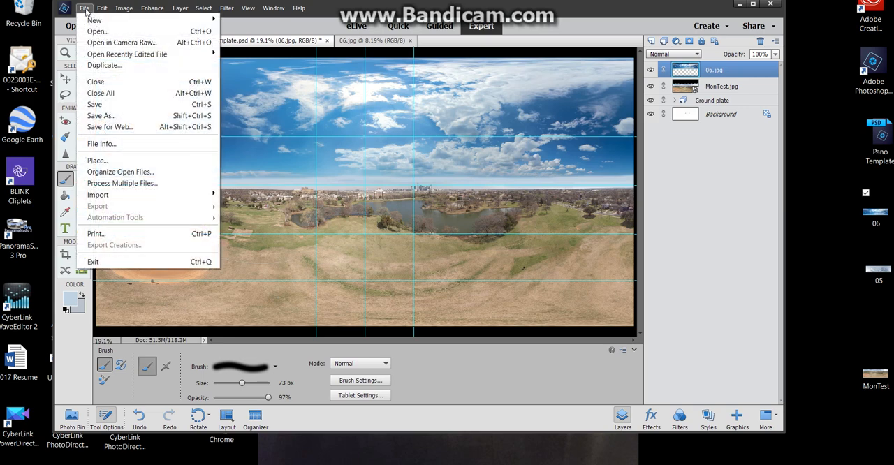
click(107, 122)
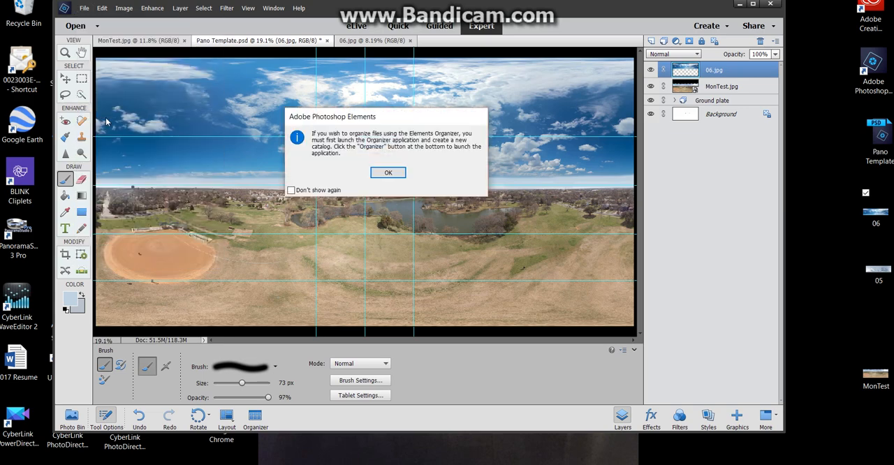
click(401, 176)
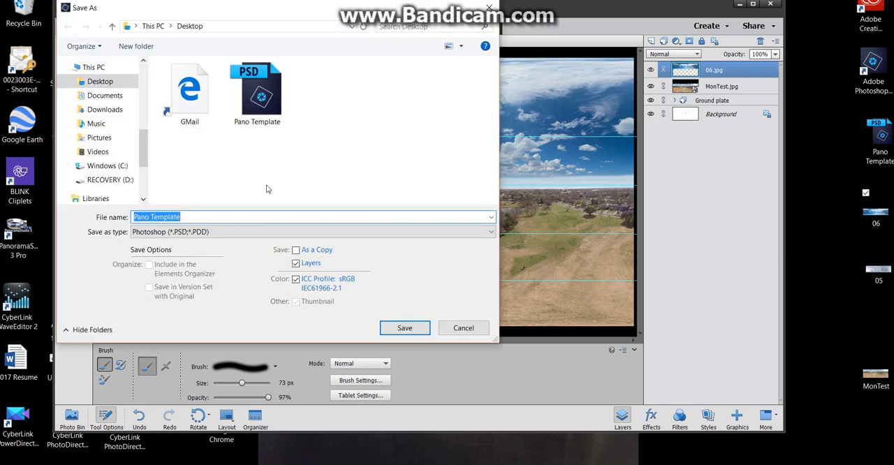
click(188, 219)
key(BackSpace)
key(BackSpace)
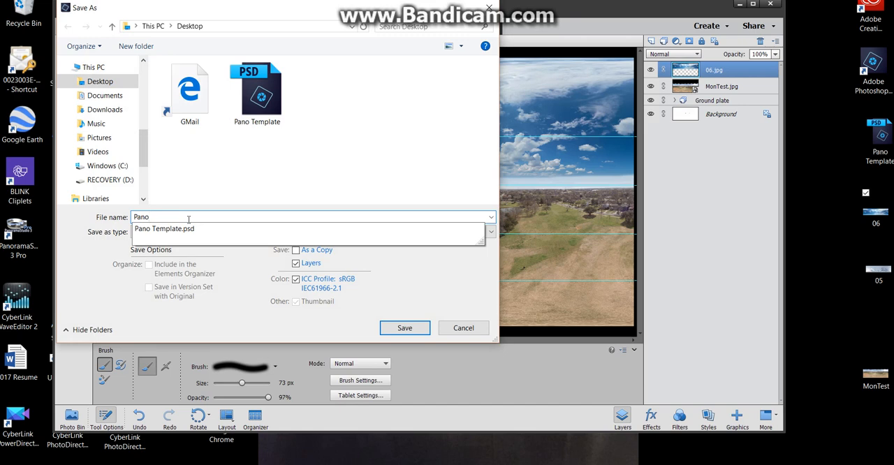
text(1)
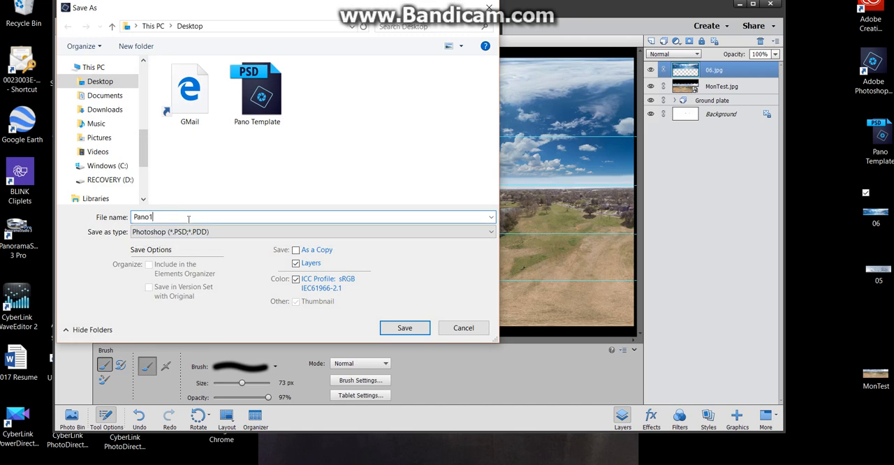
click(491, 235)
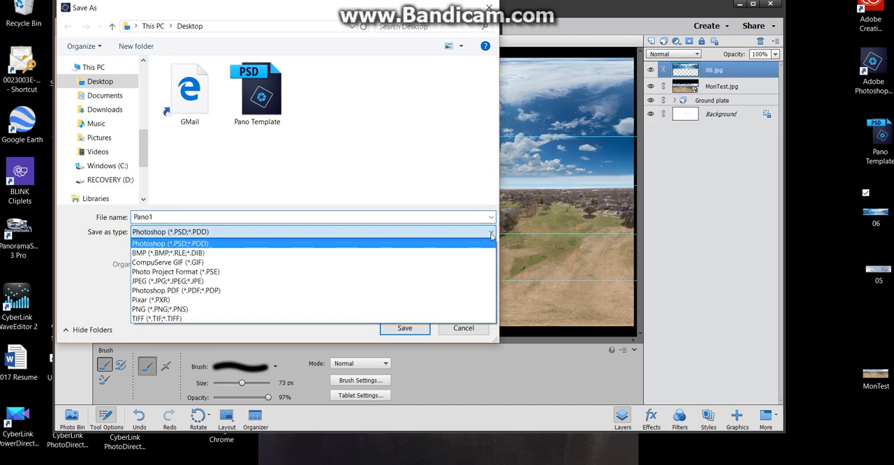
click(201, 282)
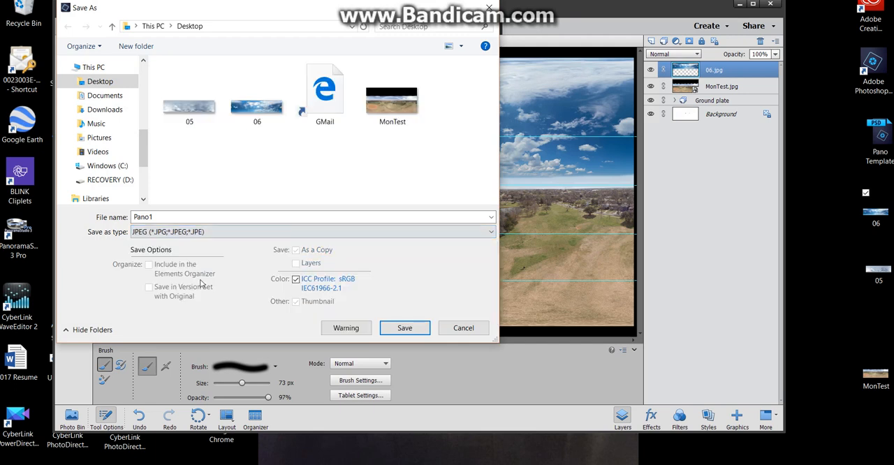
click(405, 328)
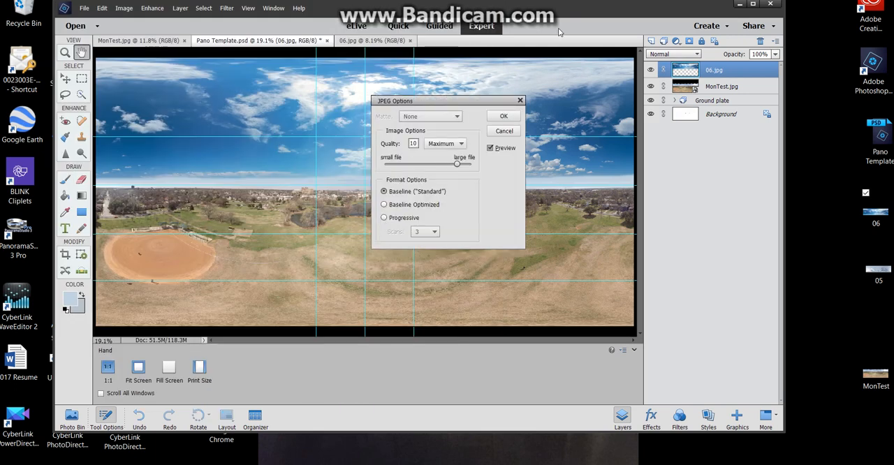
click(503, 116)
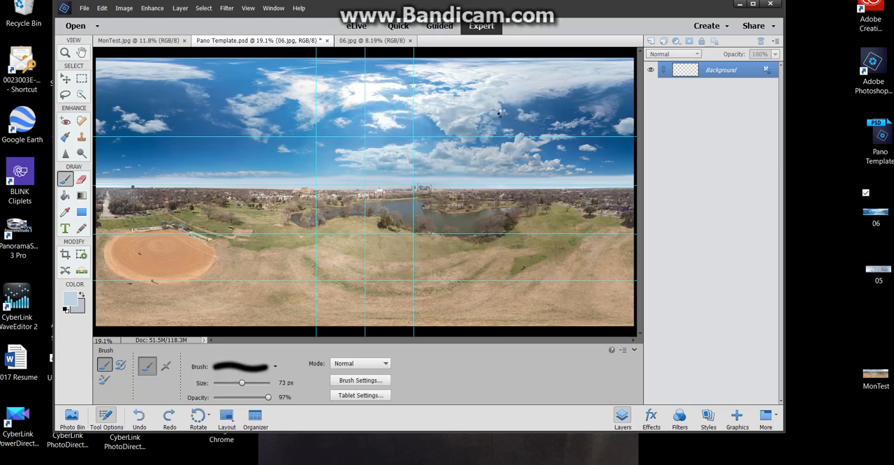
Quit the editor without saving the changes to Pano Template.psd, and place the Pano1 file on the desktop between 05 and MonTest
click(772, 5)
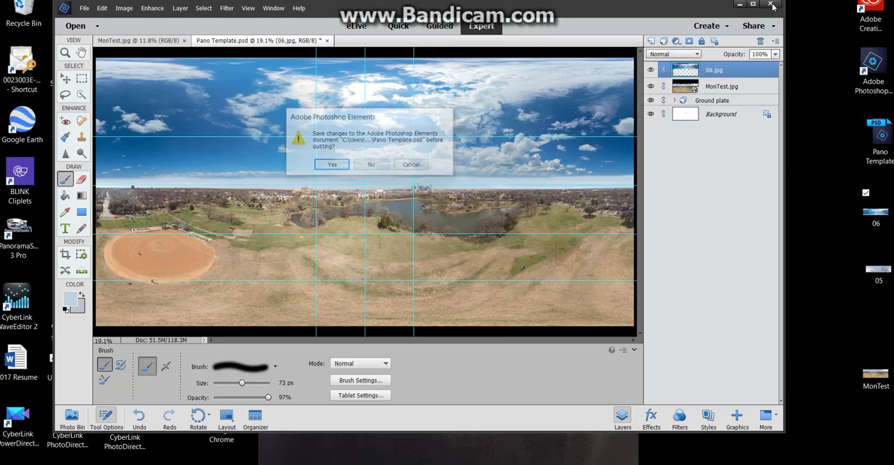
click(370, 166)
drag(285, 12, 874, 330)
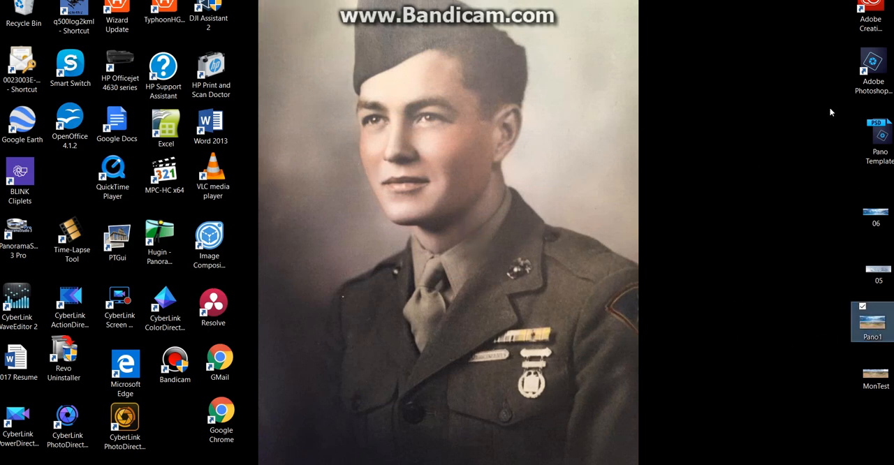
Relaunch the Adobe Photoshop Elements 15 Photo Editor and open the Pano1 image from the desktop in it
click(870, 67)
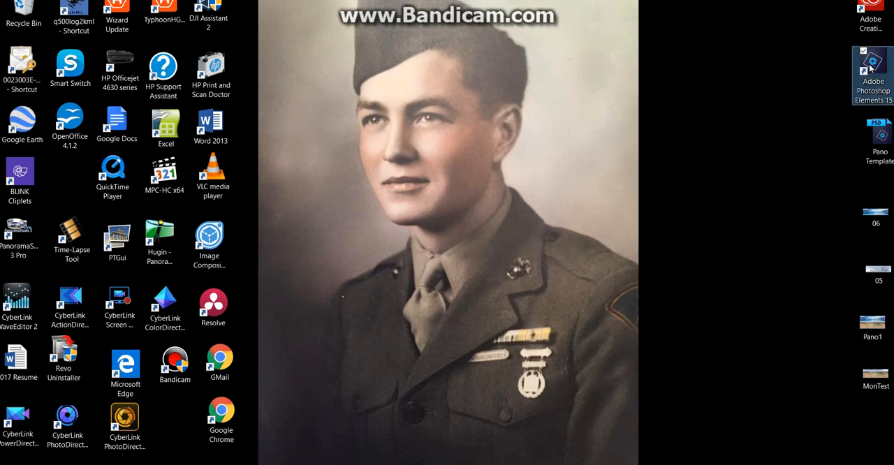
double_click(870, 66)
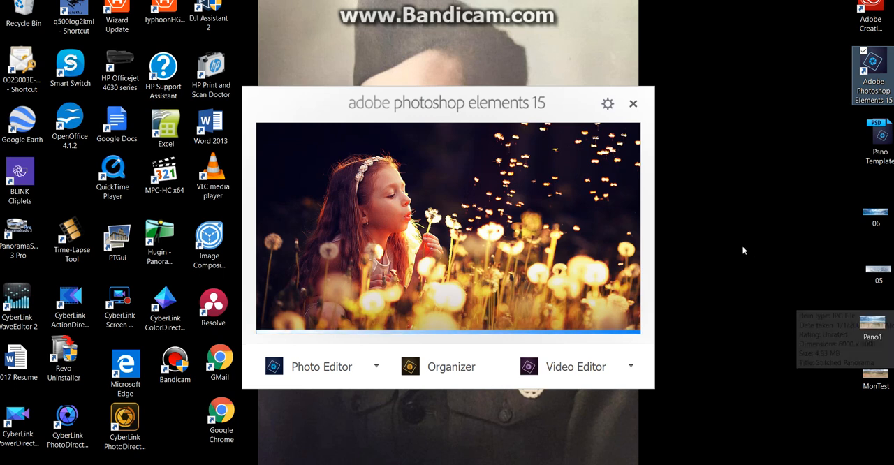
click(336, 365)
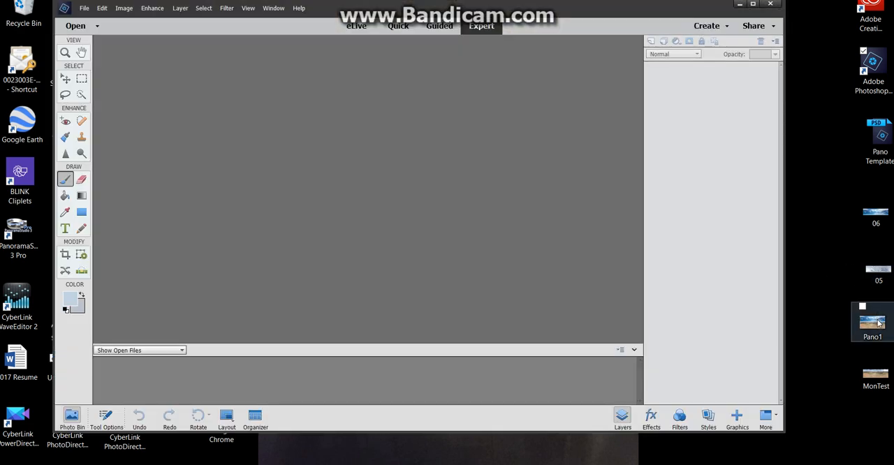
drag(879, 323, 361, 186)
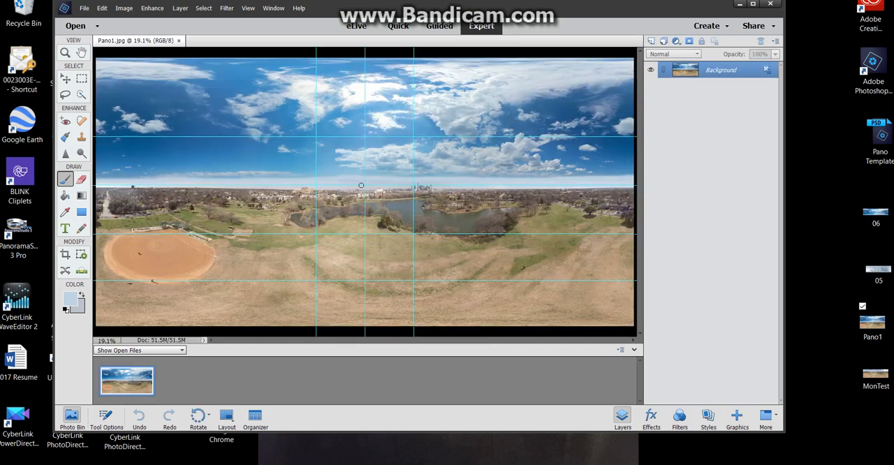
Apply the Offset filter to Pano1 with -6796 px horizontal, -6000 px vertical and Wrap Around to bring the edge seam into view
click(230, 10)
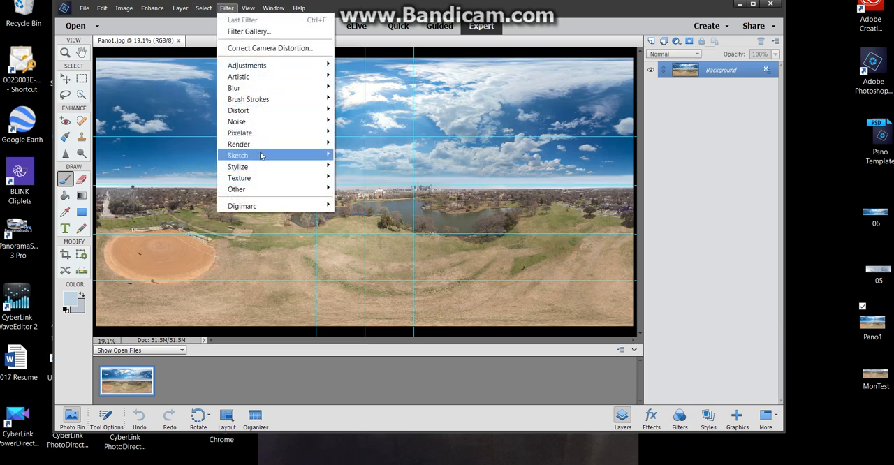
mouse_move(245, 194)
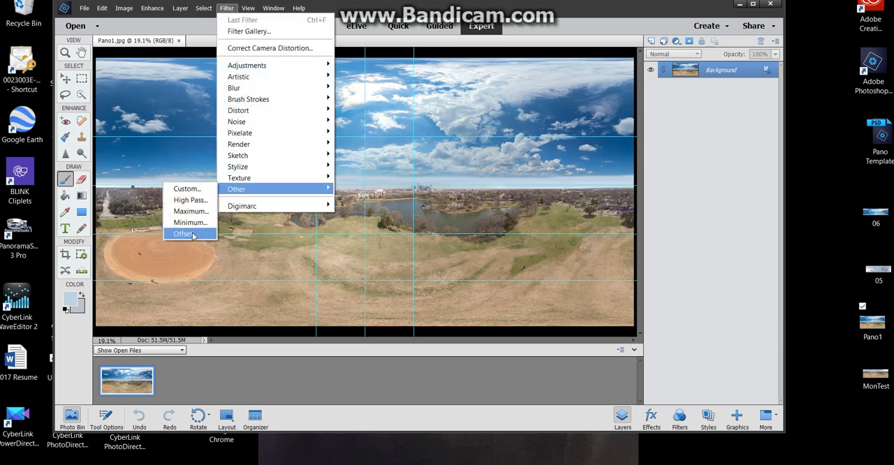
click(184, 234)
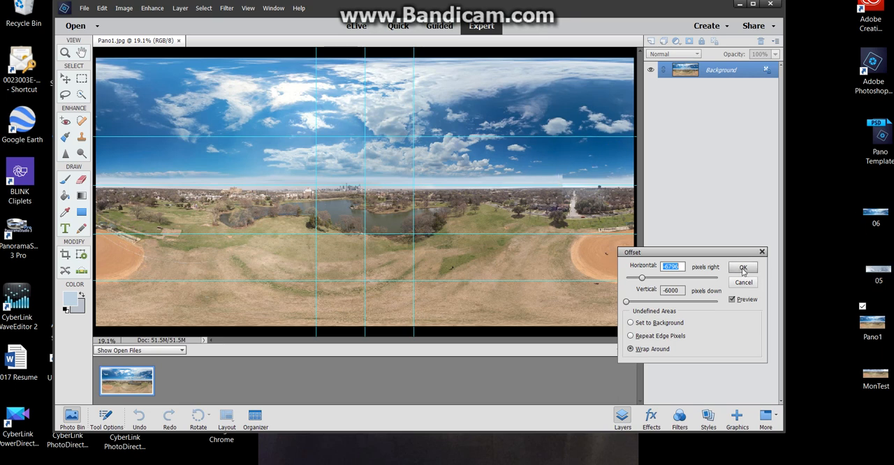
click(744, 269)
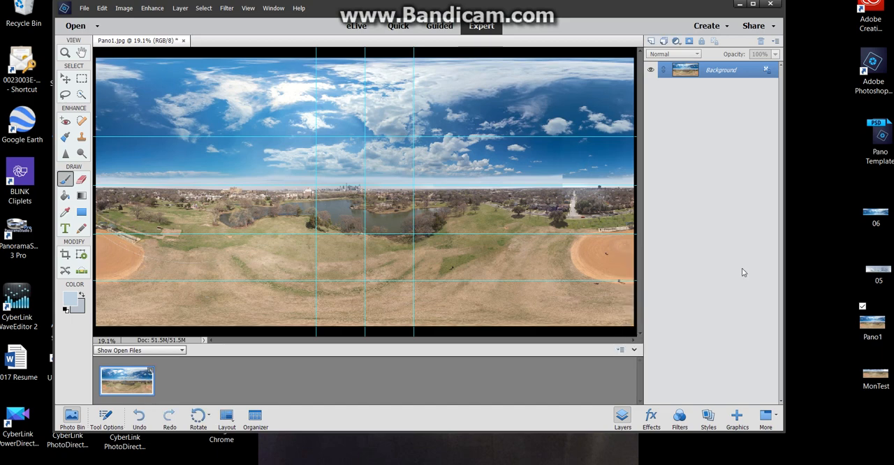
Paint over the step in the pale haze band above the horizon with the 73 px brush to even out the edge seam
scroll(365, 192, up, 5)
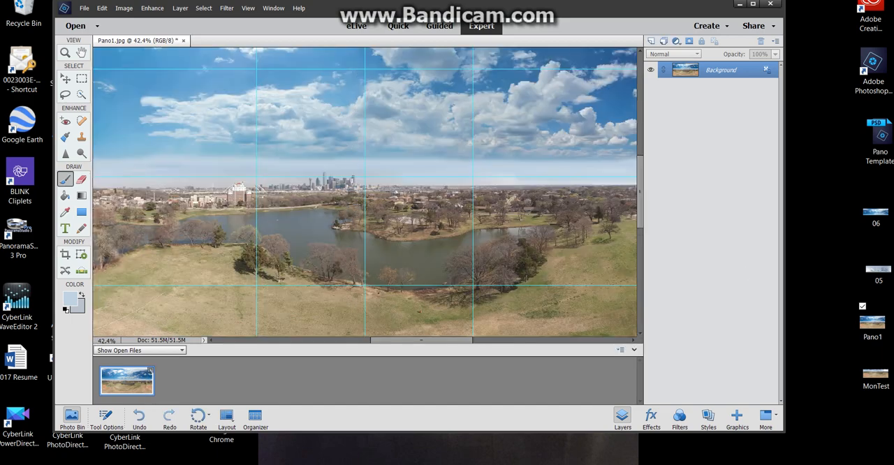
scroll(364, 192, up, 2)
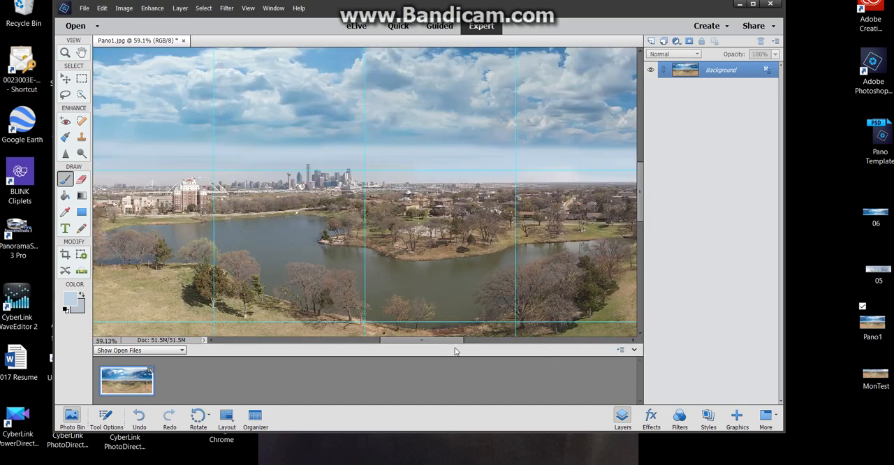
drag(429, 341, 521, 345)
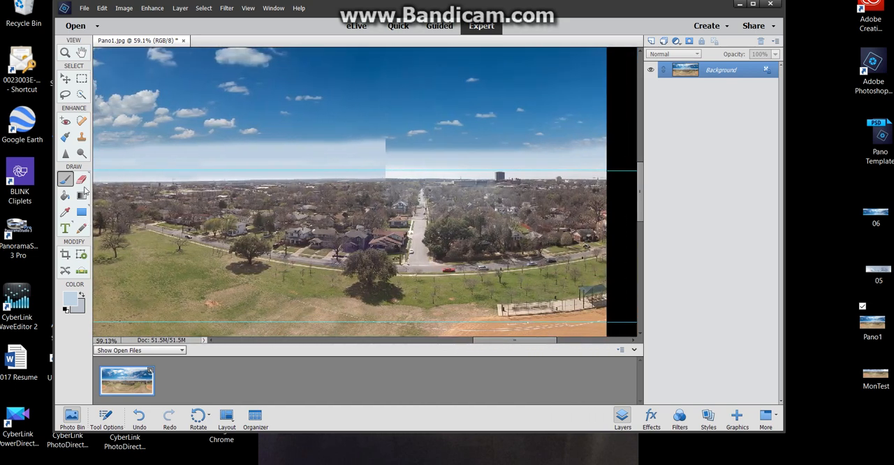
click(65, 179)
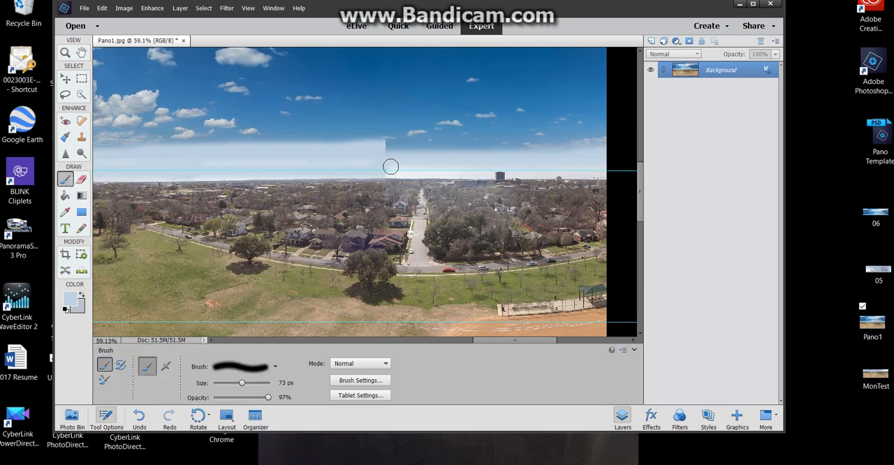
mouse_move(390, 166)
mouse_down()
mouse_move(373, 160)
mouse_move(398, 154)
mouse_move(369, 155)
mouse_move(398, 152)
mouse_move(371, 149)
mouse_move(531, 154)
mouse_move(378, 169)
mouse_move(519, 154)
mouse_move(627, 158)
mouse_up()
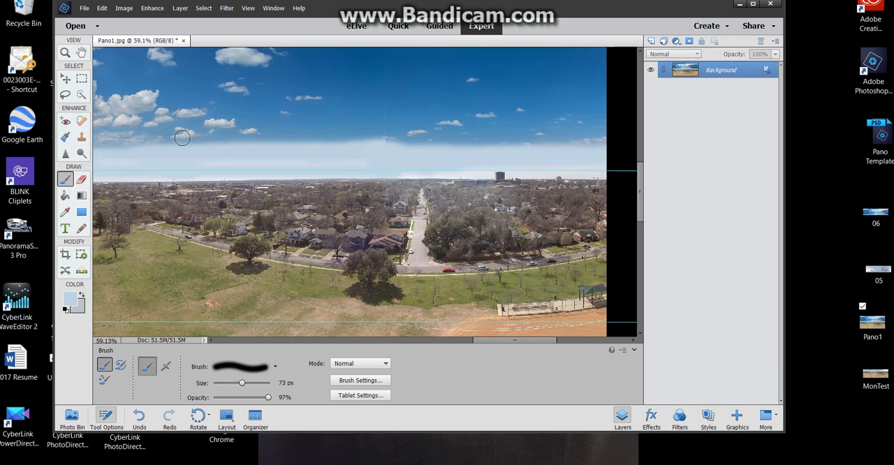
Heal the vertical sky seam from the haze band up through the clouds with the 83 px Spot Healing Brush set to Proximity Match
click(83, 124)
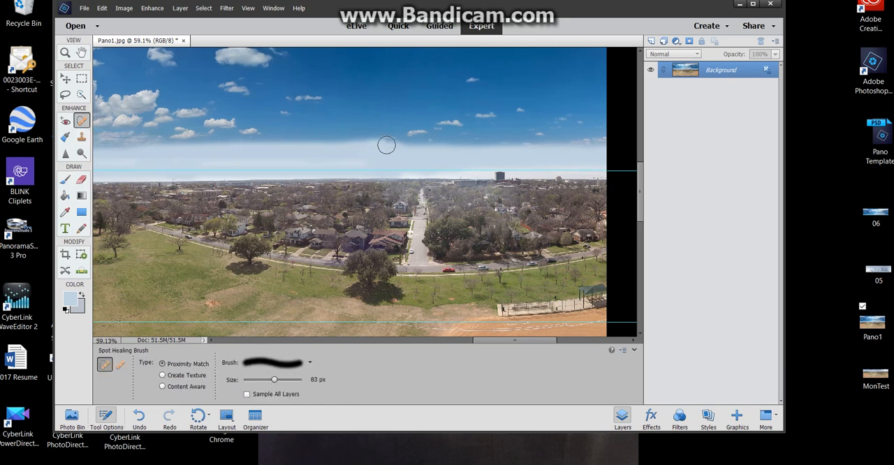
drag(386, 145, 382, 26)
drag(639, 199, 635, 155)
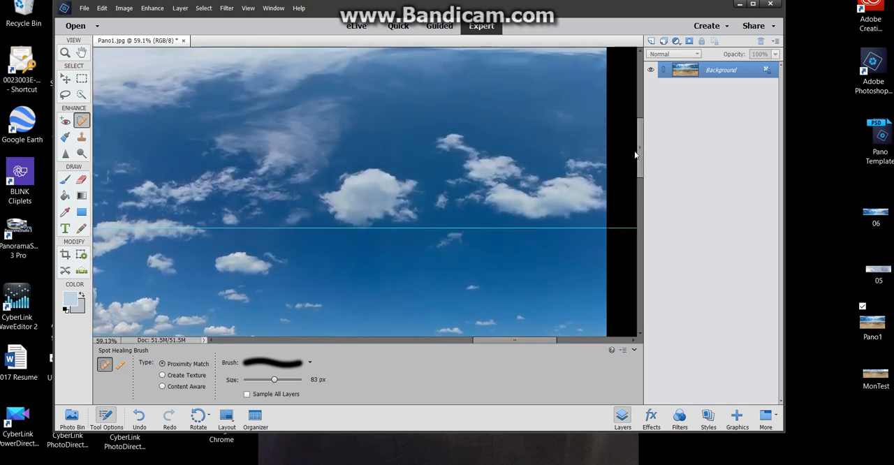
right_click(386, 273)
key(Escape)
drag(379, 281, 376, 3)
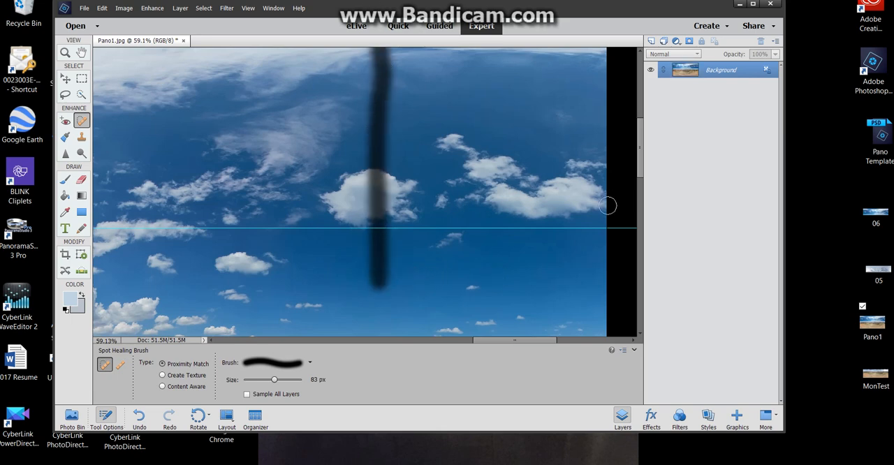
drag(385, 257, 381, 41)
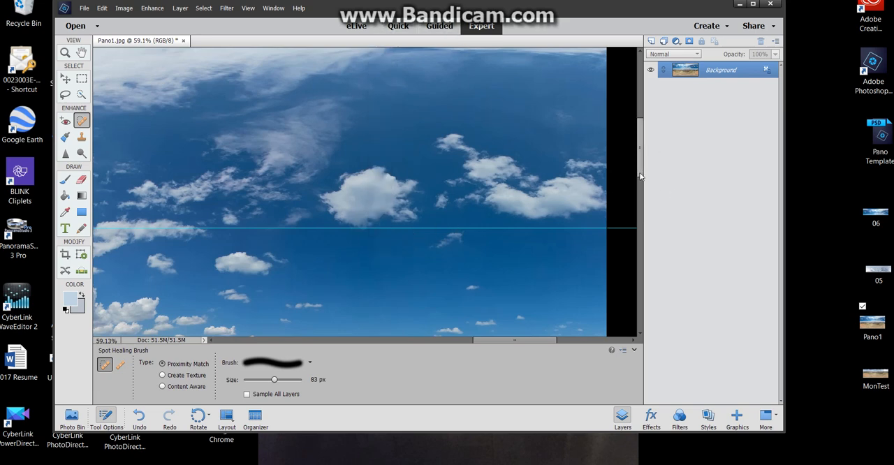
Heal the rest of the vertical seam through the uppermost clouds to the image's upper edge, and check the whole panorama
drag(641, 173, 636, 143)
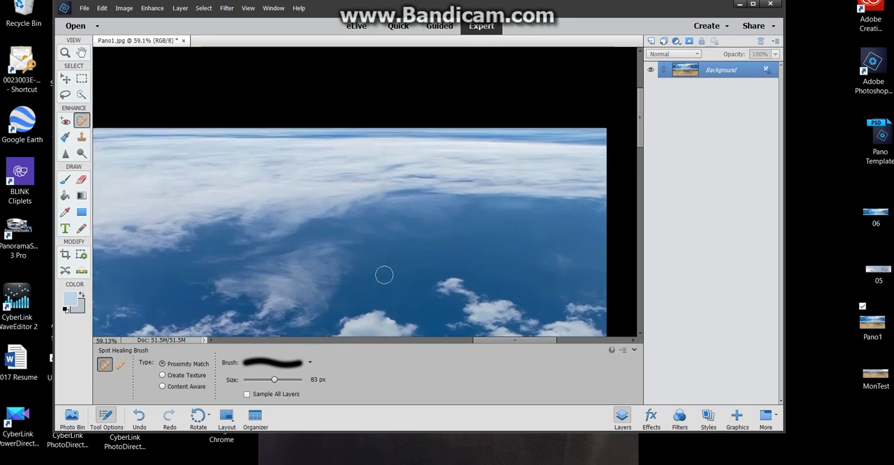
drag(384, 275, 384, 109)
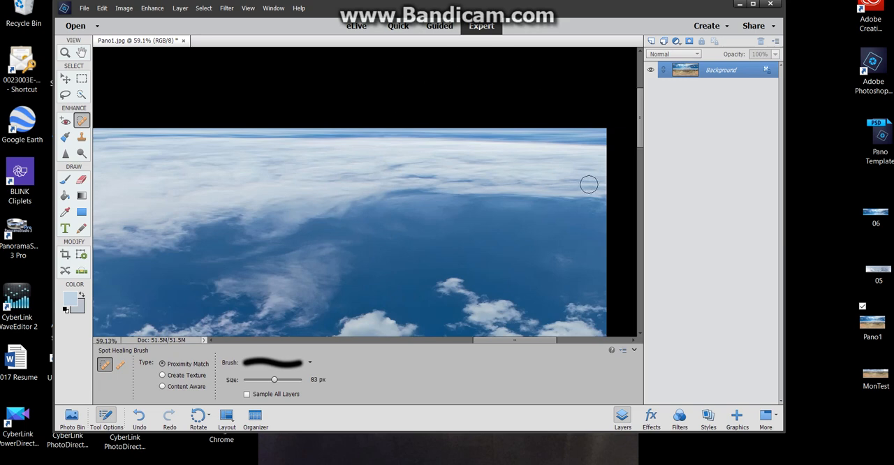
scroll(589, 185, up, 3)
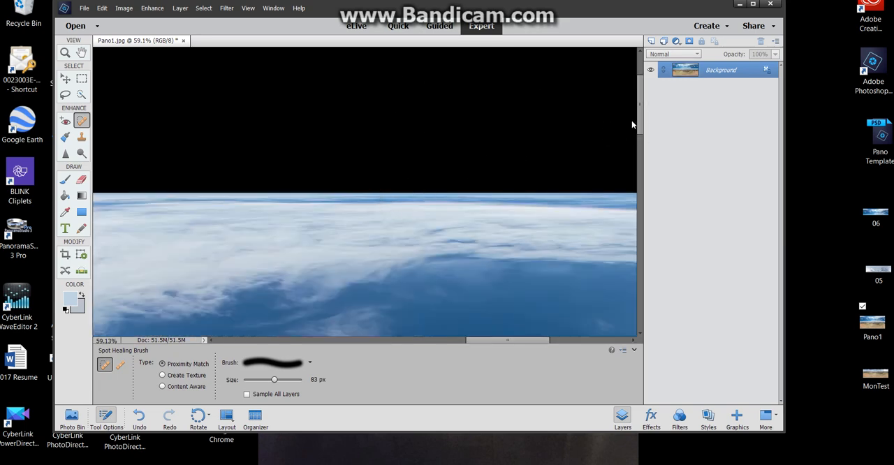
drag(638, 128, 641, 195)
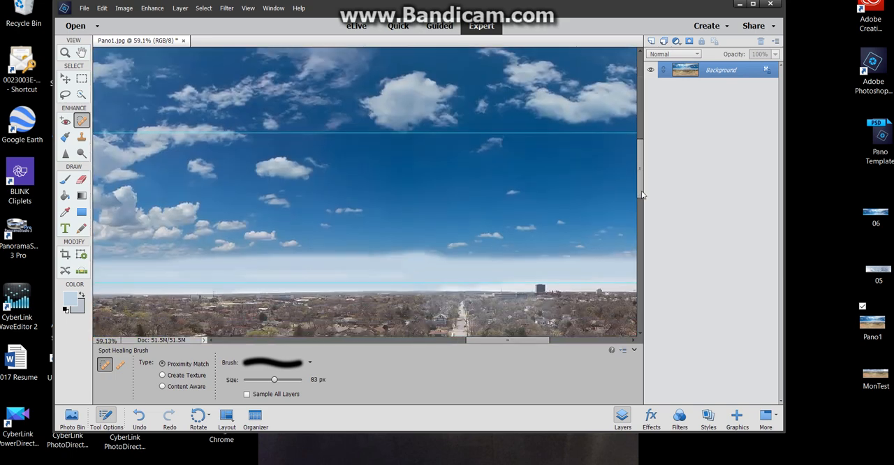
scroll(642, 192, down, 5)
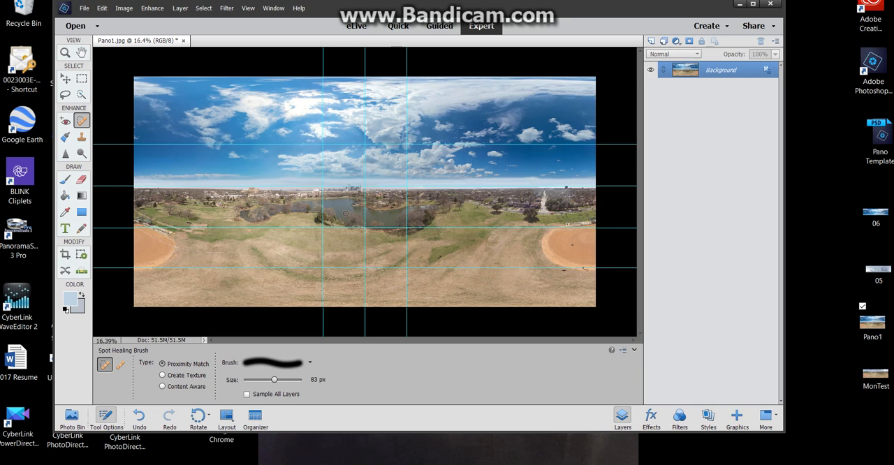
Apply the Offset filter to the panorama with -5000 px horizontal, -6000 px vertical and Wrap Around to recentre the lake view
click(226, 7)
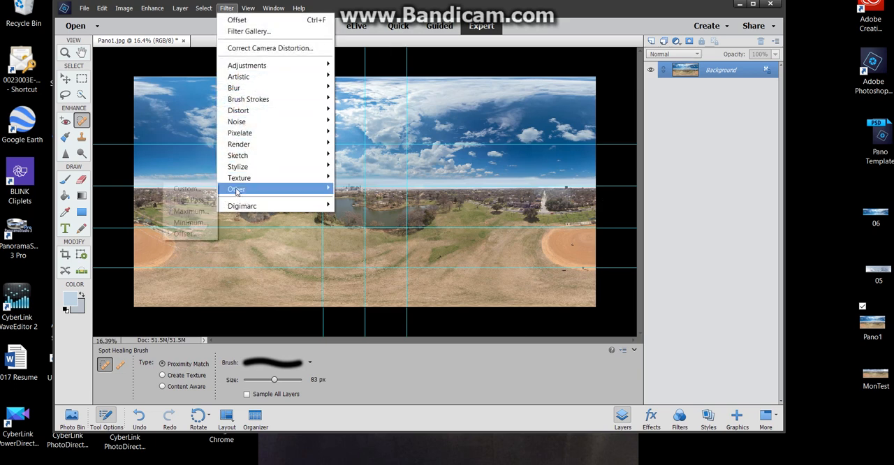
mouse_move(238, 190)
click(184, 234)
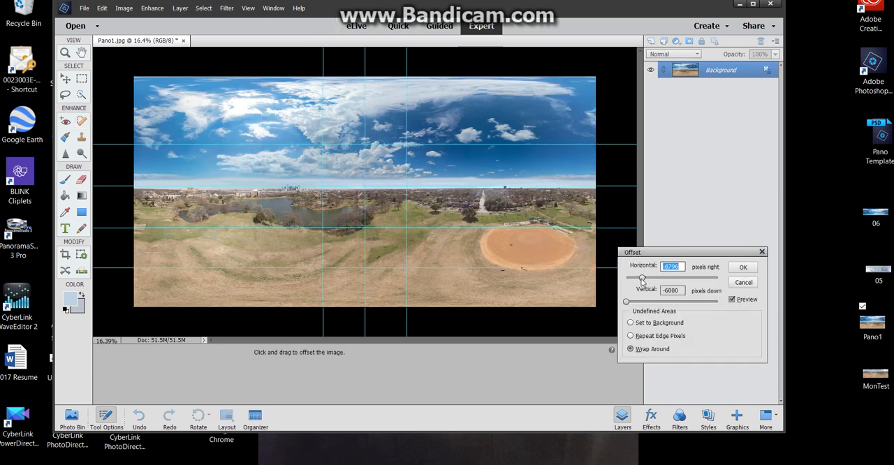
mouse_move(642, 279)
mouse_down()
mouse_move(684, 279)
mouse_move(649, 279)
mouse_up()
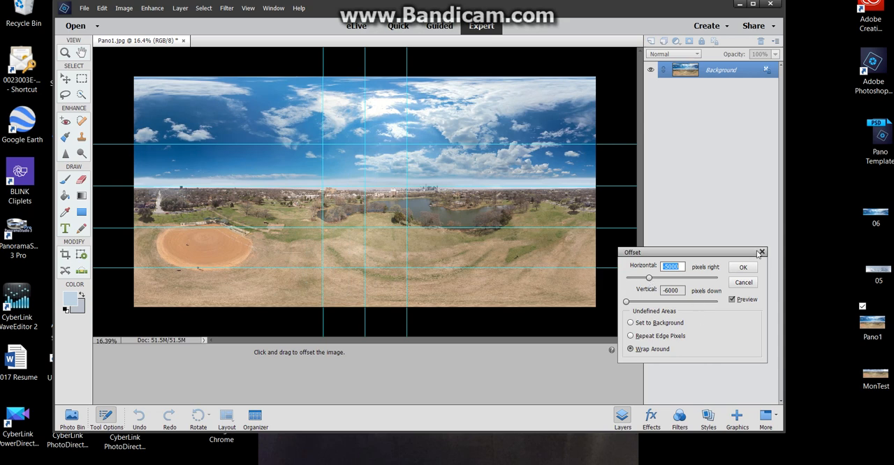
click(744, 269)
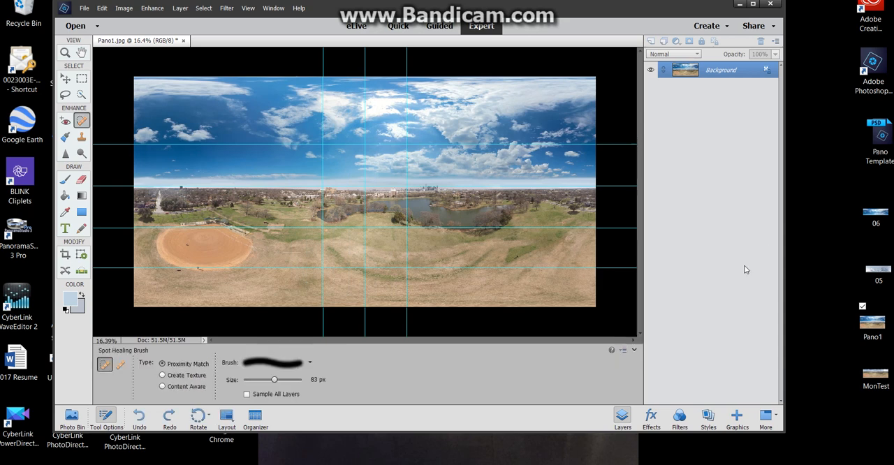
Save the panorama to the Desktop as a new JPEG named Pano1A with quality 10 (Maximum) and the Baseline ("Standard") format
click(85, 9)
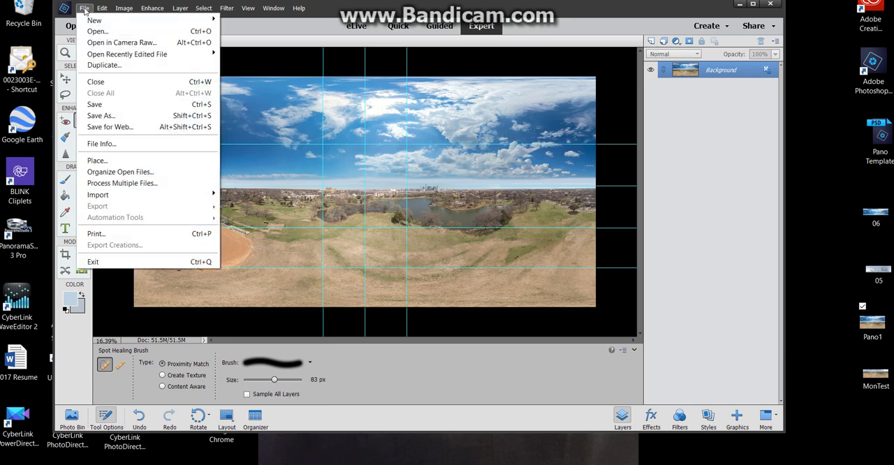
click(103, 122)
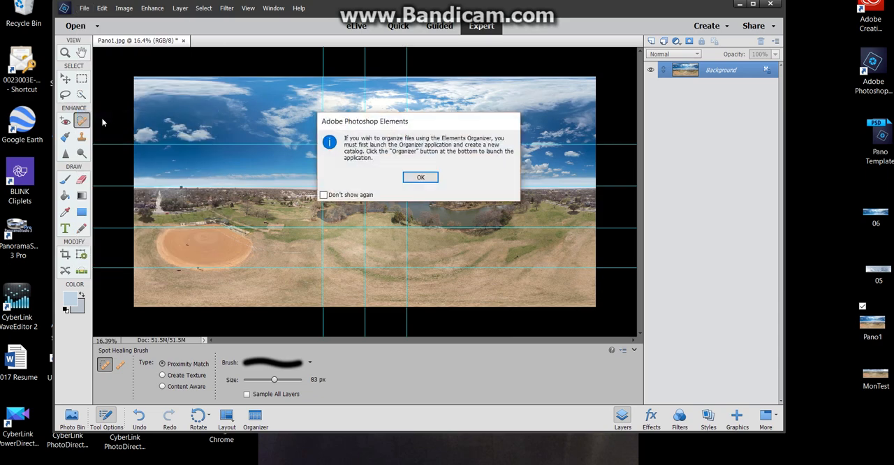
click(420, 178)
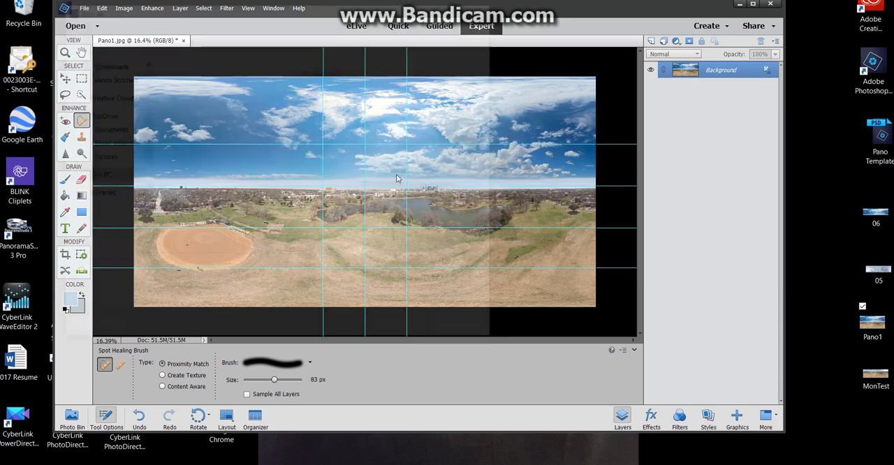
click(159, 218)
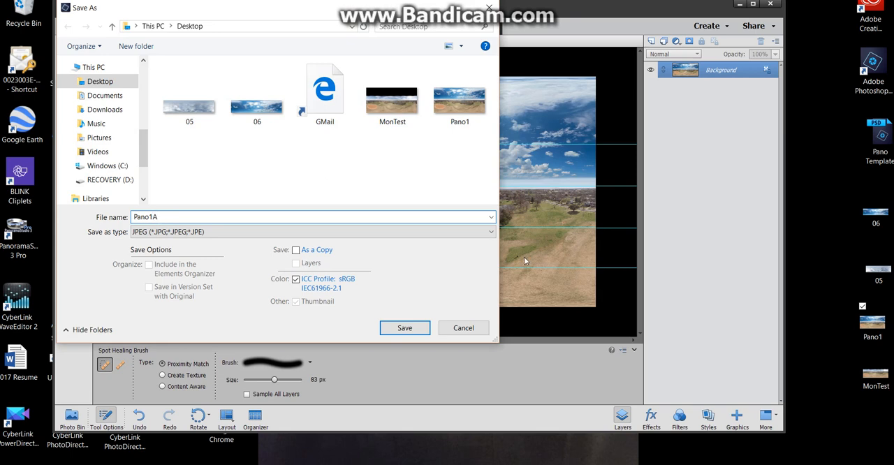
click(403, 330)
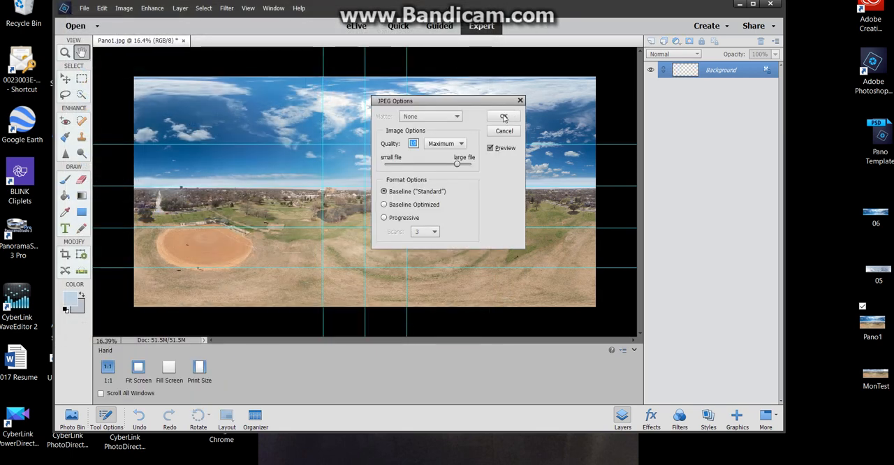
click(504, 116)
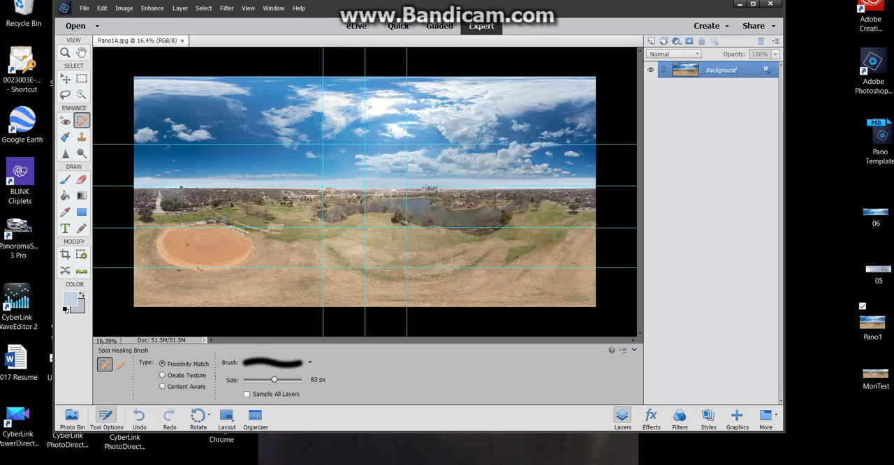
Switch to Google Chrome, search Google for Roundme and open the roundme.com website
click(740, 5)
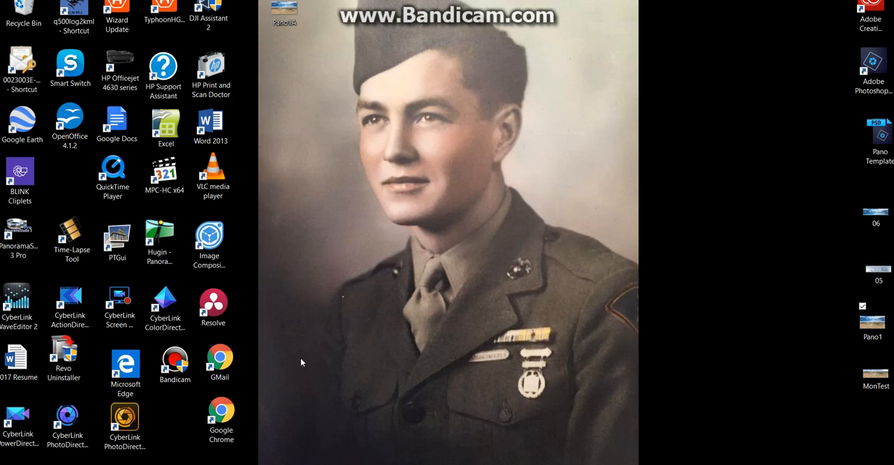
double_click(226, 416)
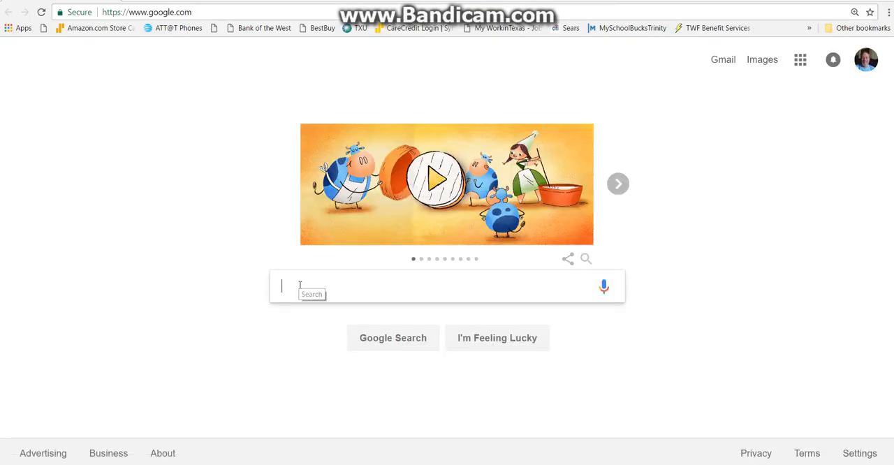
text(Roun)
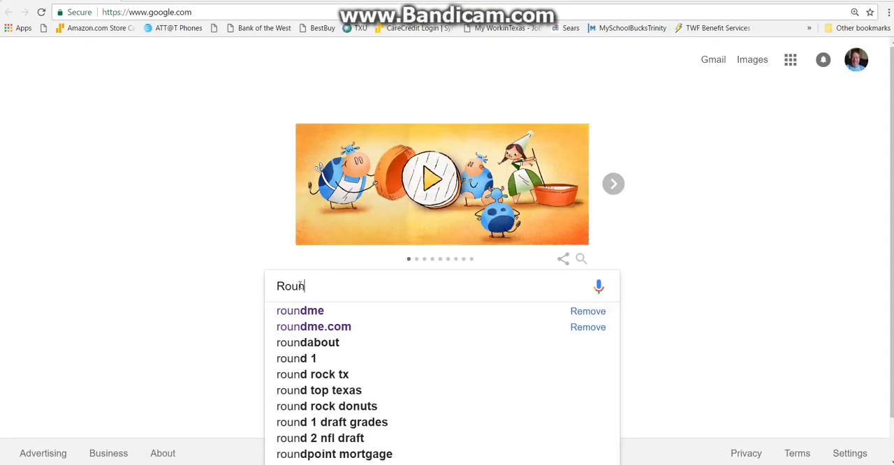
text(dme)
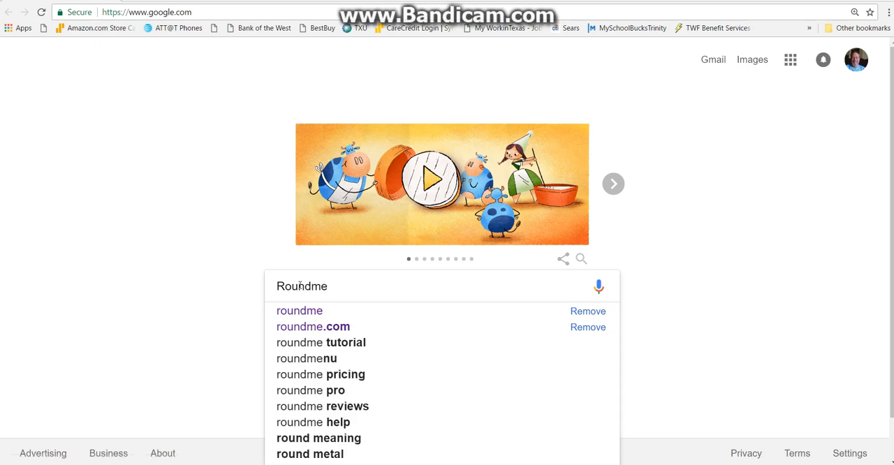
key(Return)
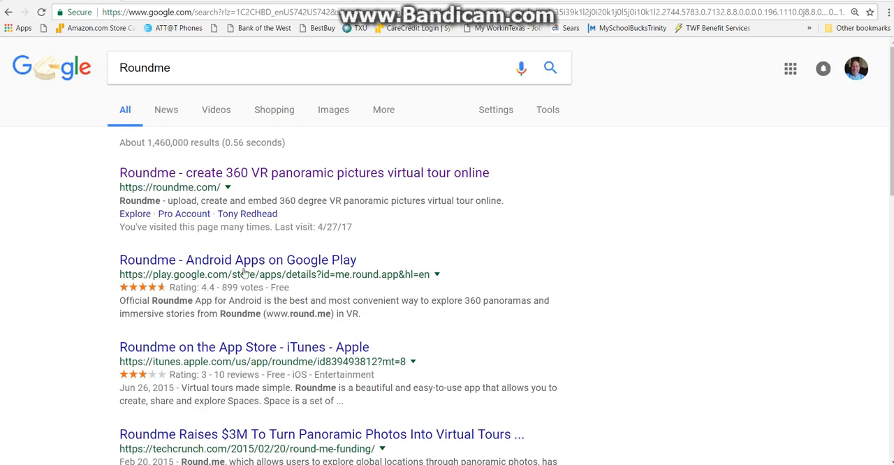
click(308, 175)
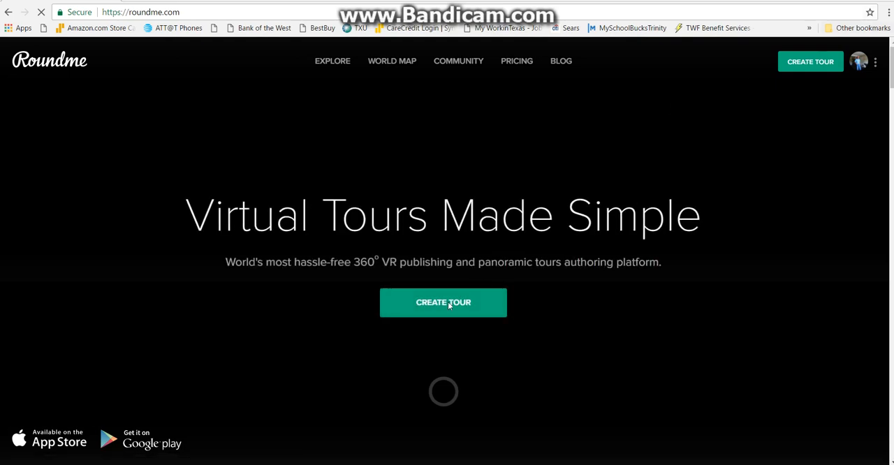
Create a new Roundme tour and upload the Pano1A panorama from the Desktop to it
click(449, 305)
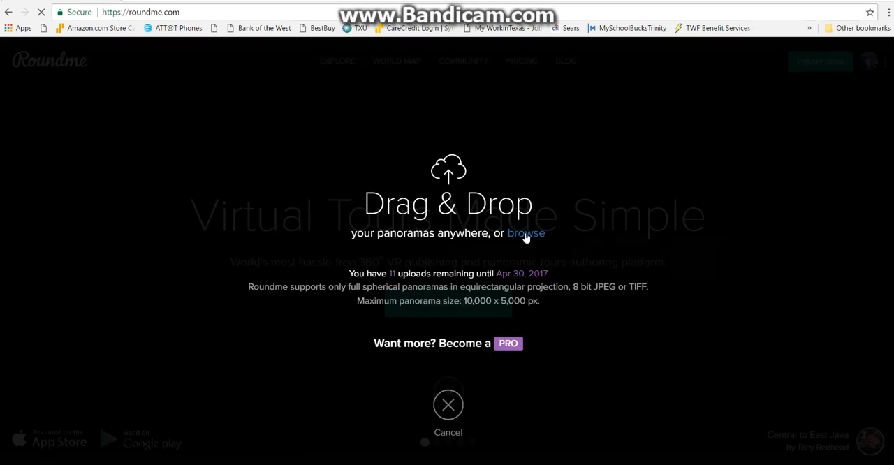
click(526, 236)
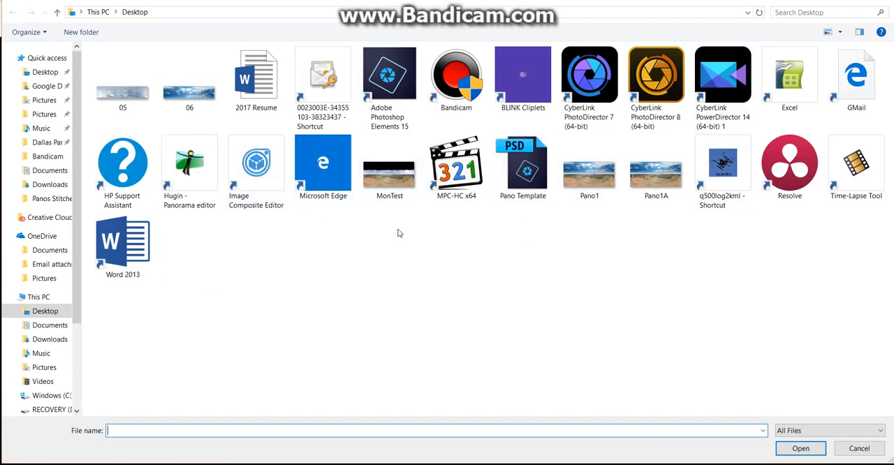
double_click(651, 160)
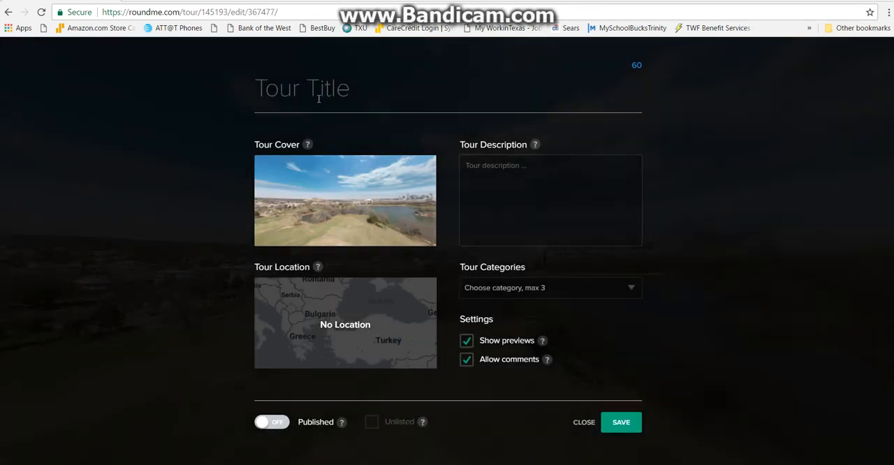
Title the tour One, turn on Published and save the tour settings
click(319, 99)
text(One)
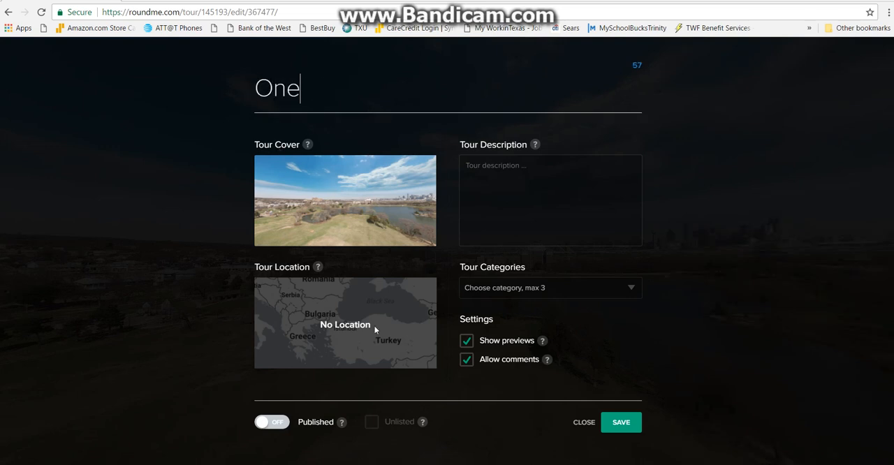
click(286, 424)
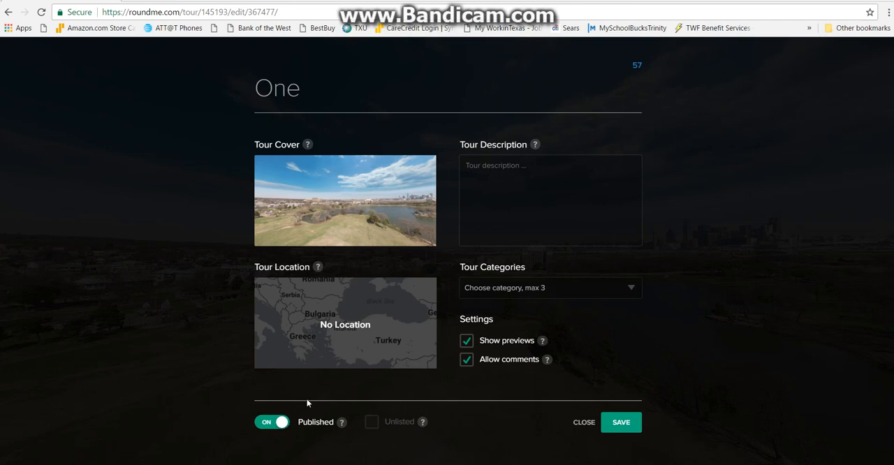
click(615, 426)
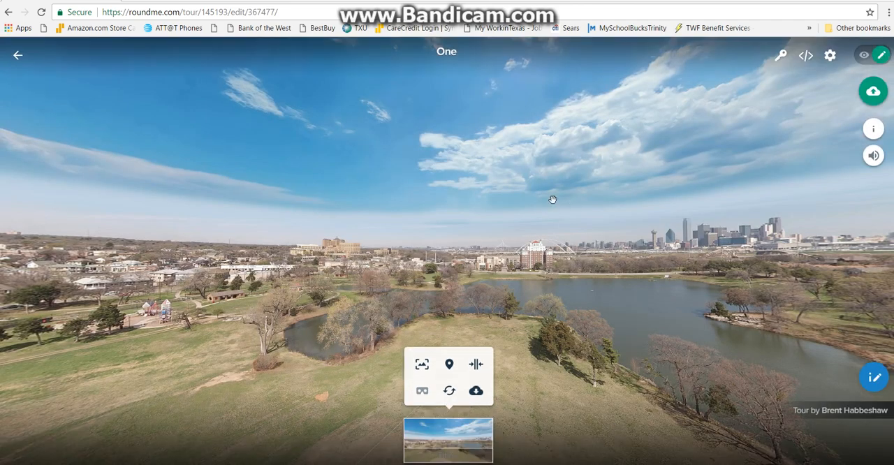
Leave the tour editor and open the tour One from the account's published tours
click(8, 13)
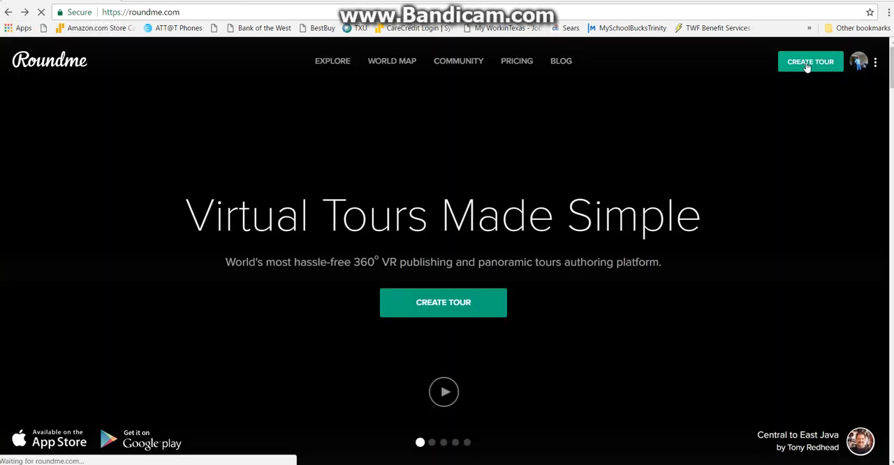
click(875, 64)
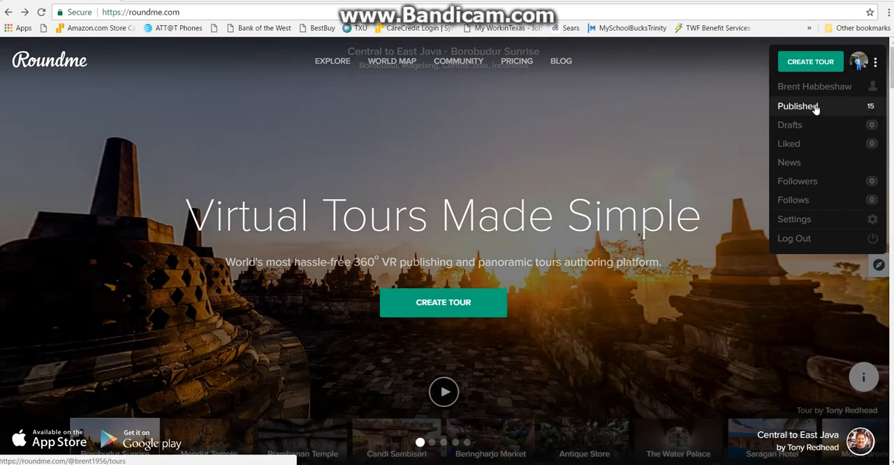
click(814, 107)
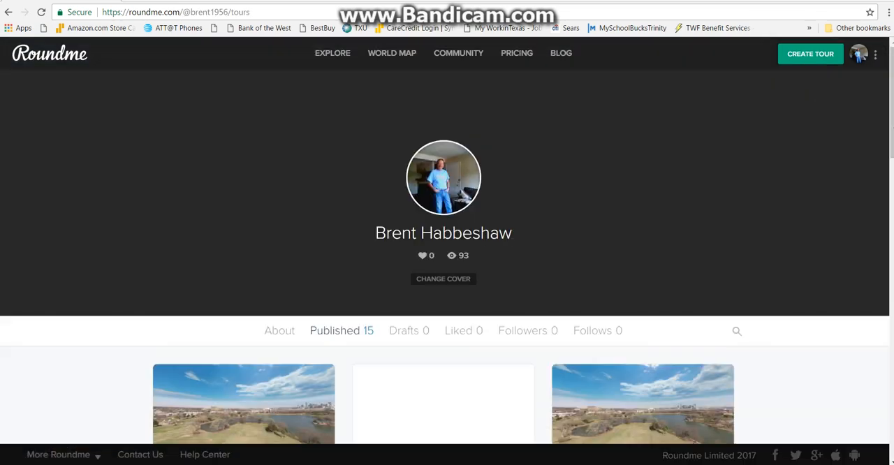
scroll(387, 248, down, 2)
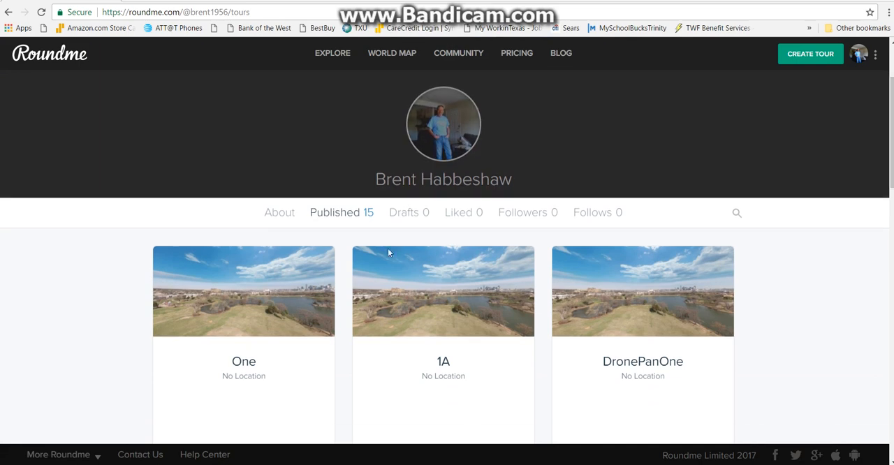
click(262, 293)
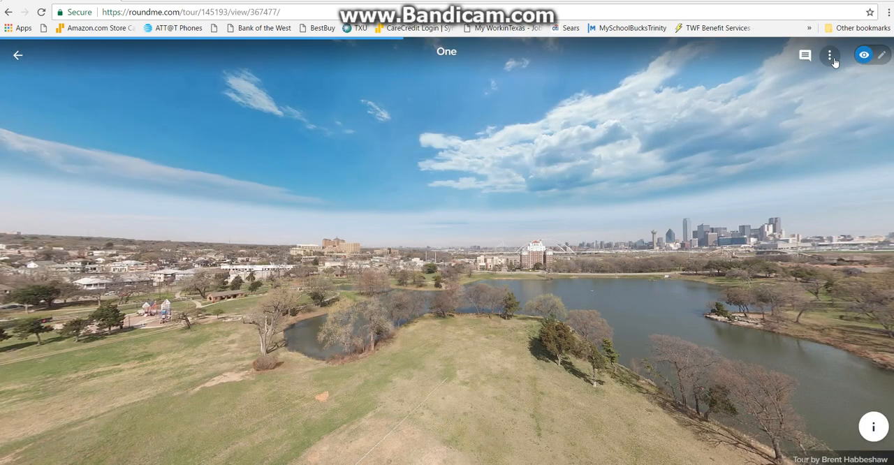
View the tour in fullscreen and look around the sky, the ground and the full horizon to check the panorama
click(829, 59)
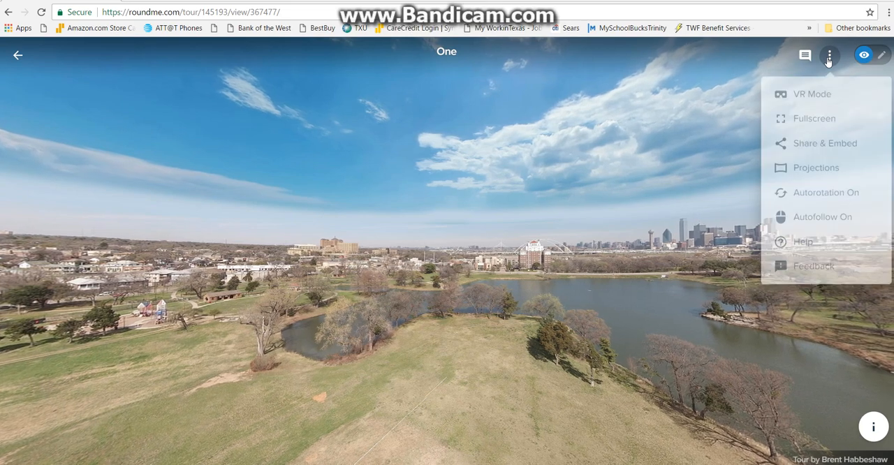
click(808, 116)
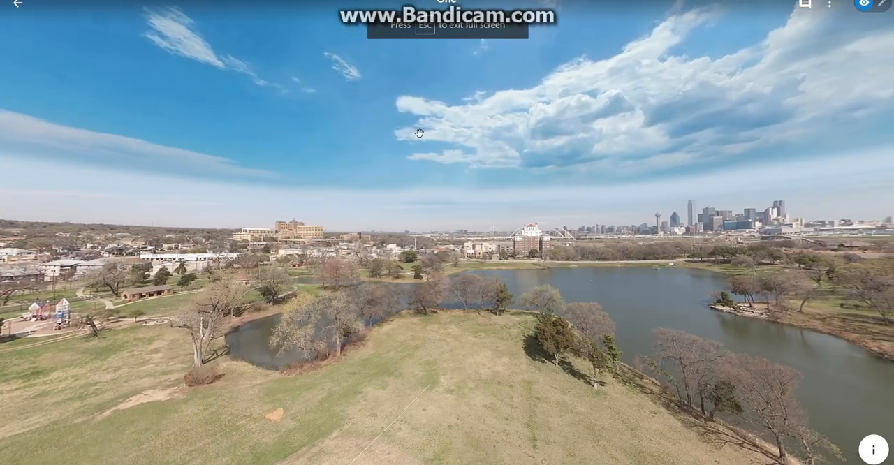
drag(419, 183, 426, 464)
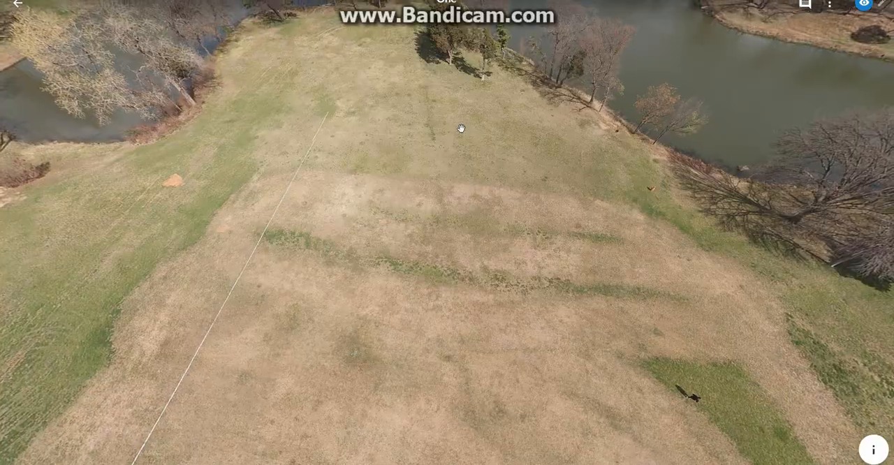
drag(461, 129, 479, 361)
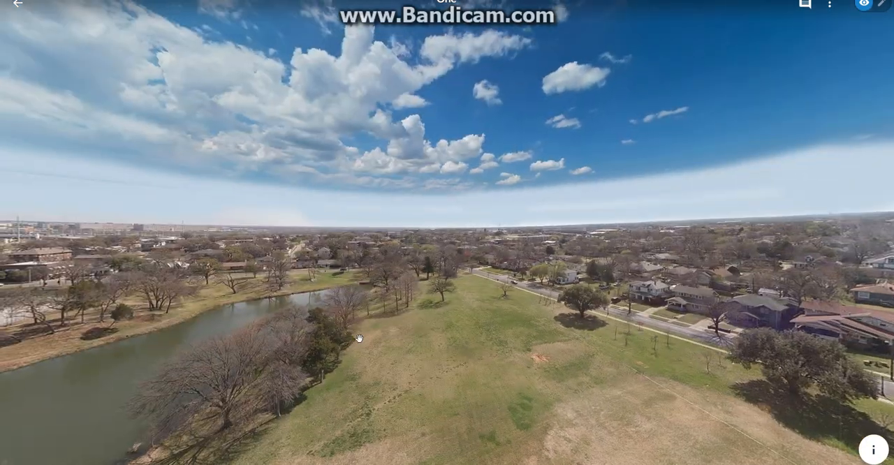
drag(400, 333, 643, 315)
drag(503, 303, 768, 302)
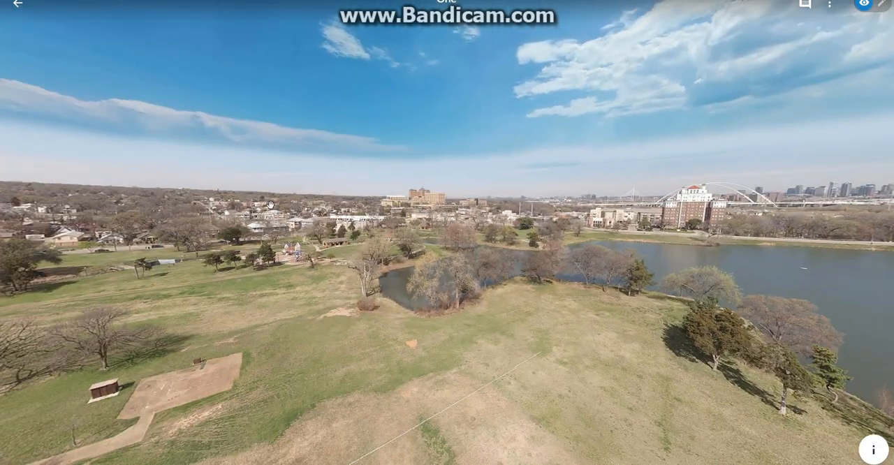